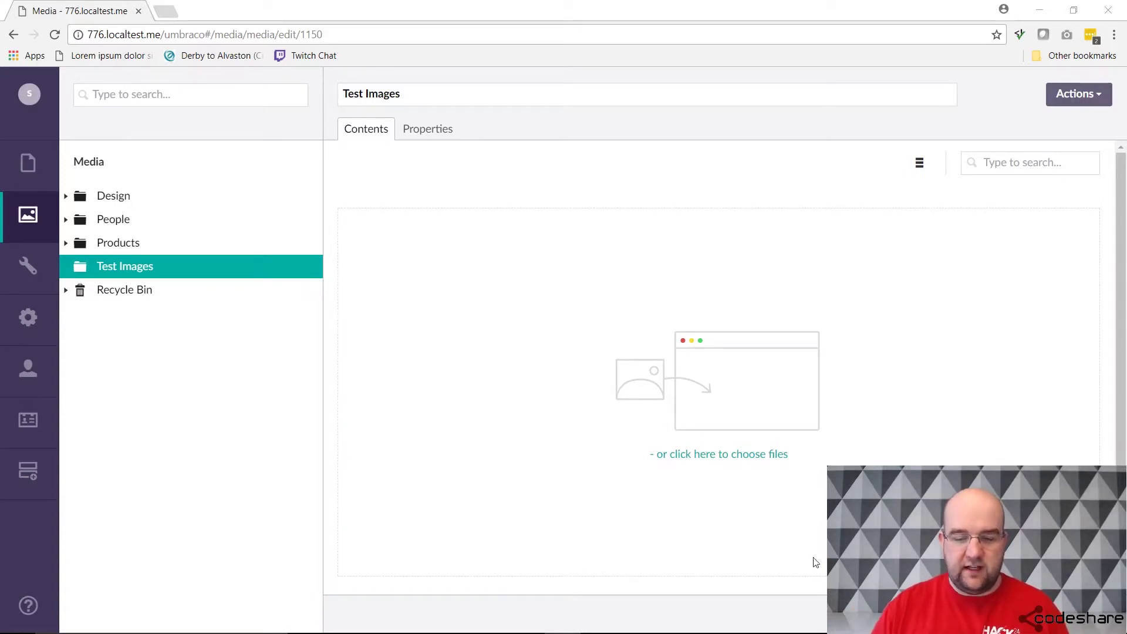
Upload the laptop-on-desk photo to Test Images and review its 3882×2584 properties
left_click(709, 455)
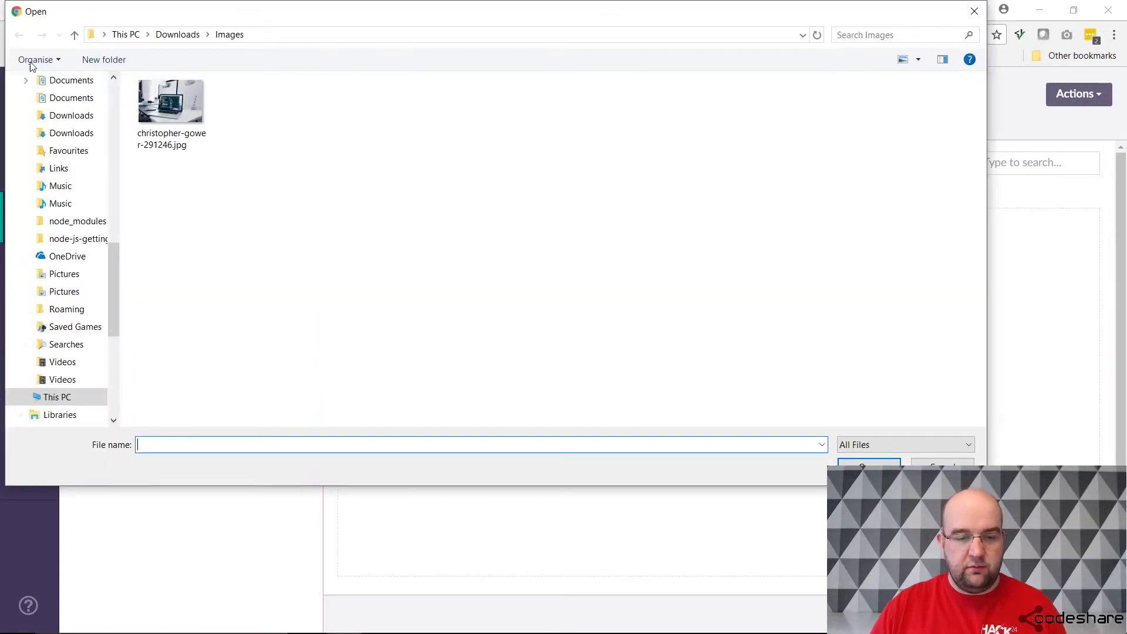
double_click(170, 101)
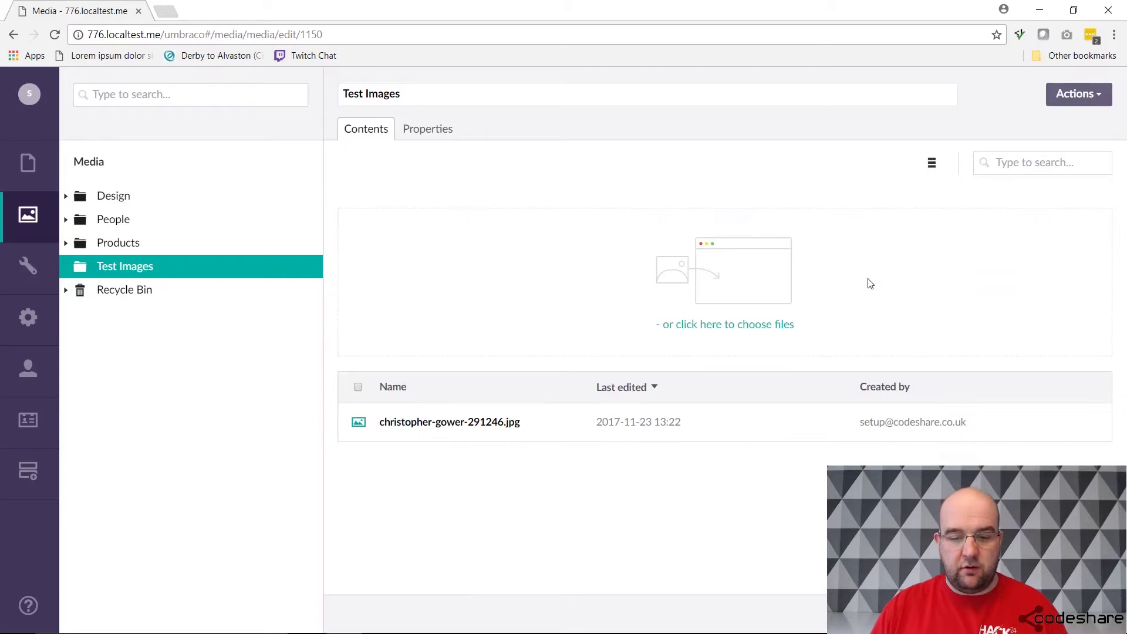
left_click(445, 420)
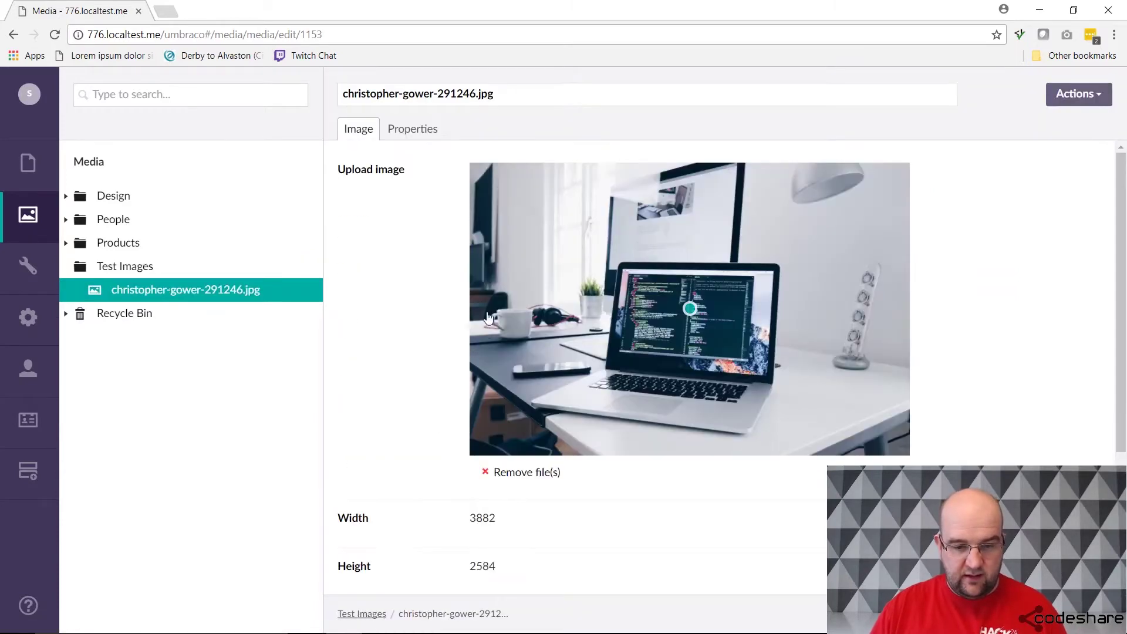
scroll(503, 407, "down", 2)
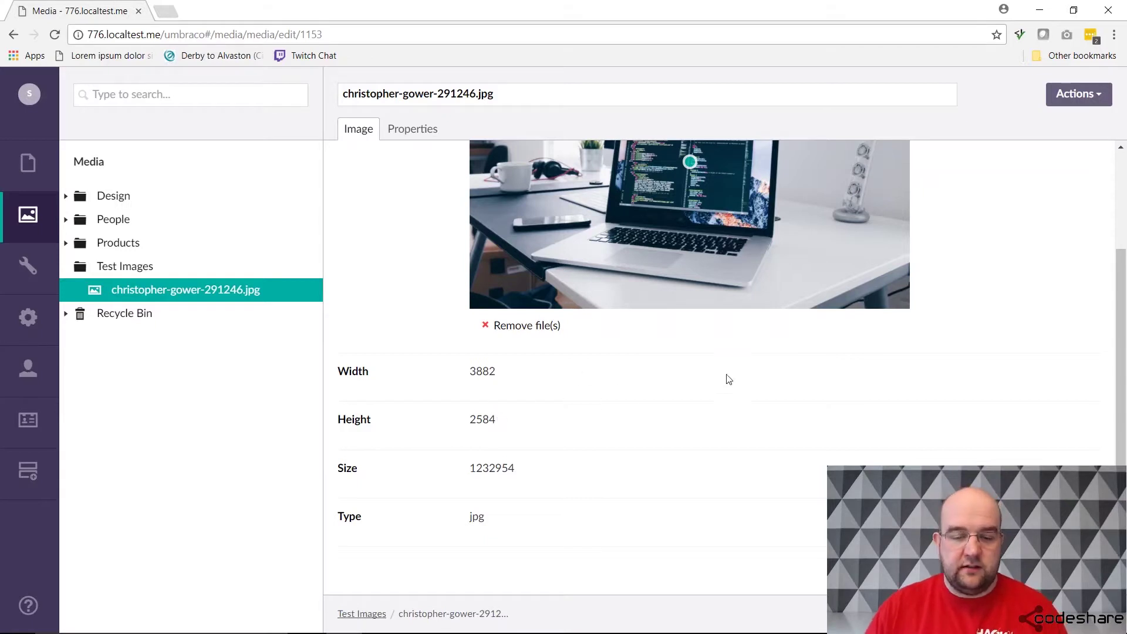
scroll(728, 388, "up", 3)
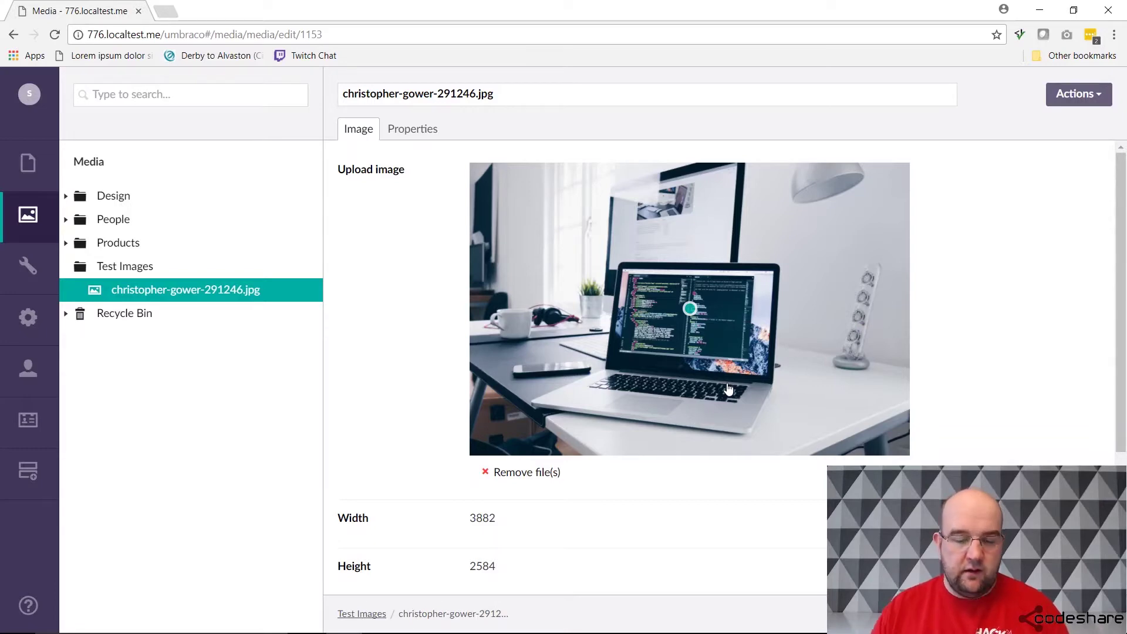
scroll(710, 492, "down", 3)
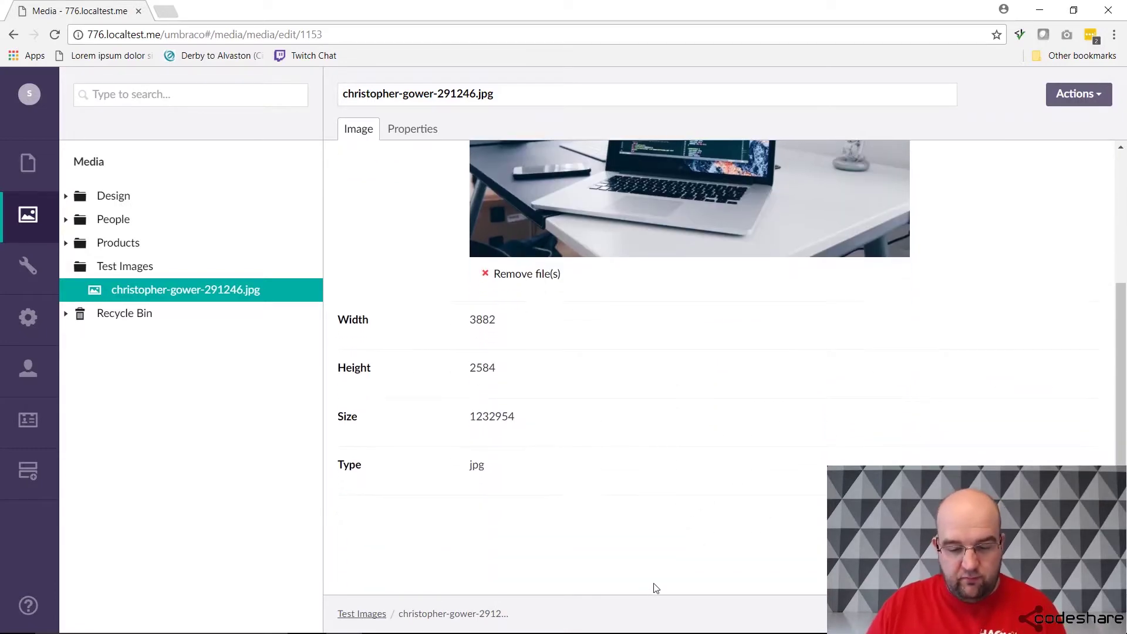
scroll(690, 427, "up", 3)
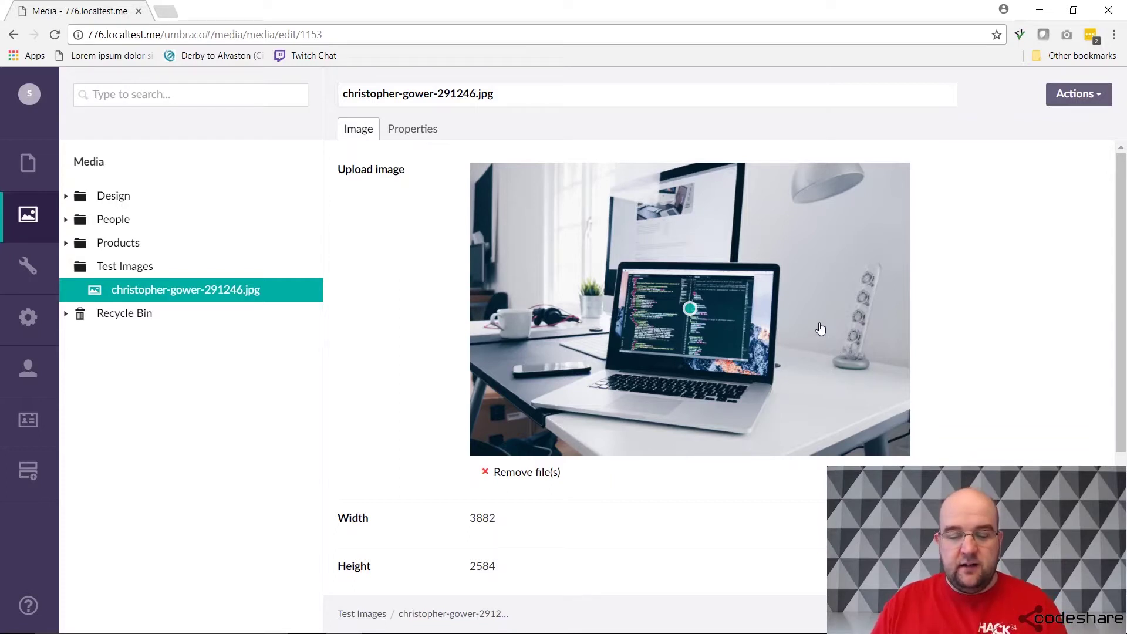
scroll(670, 509, "down", 3)
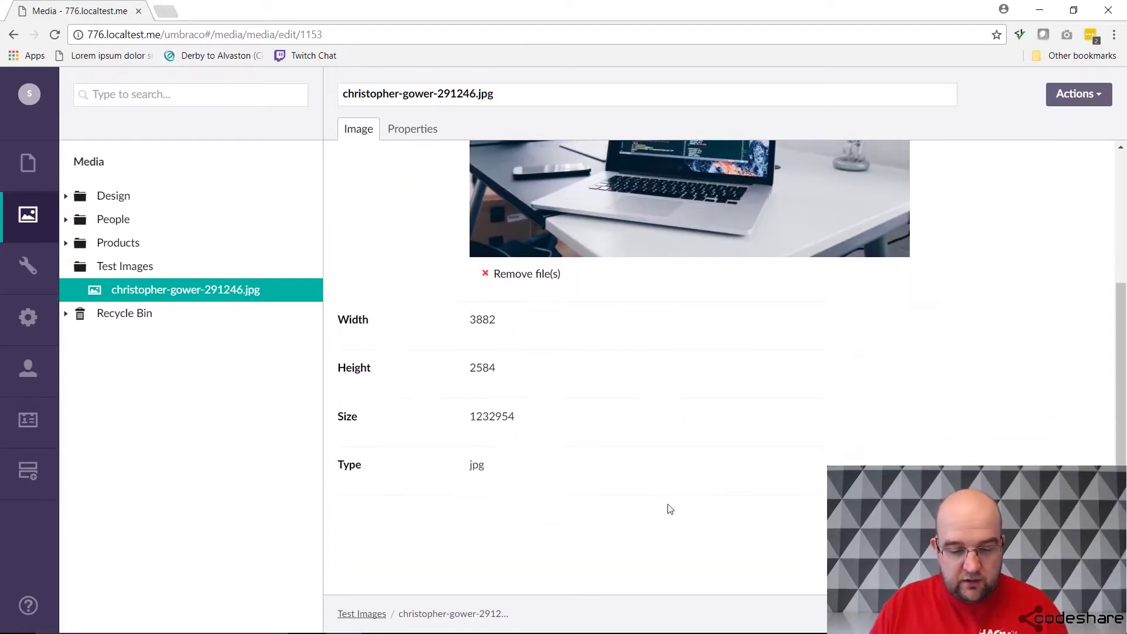
mouse_move(675, 625)
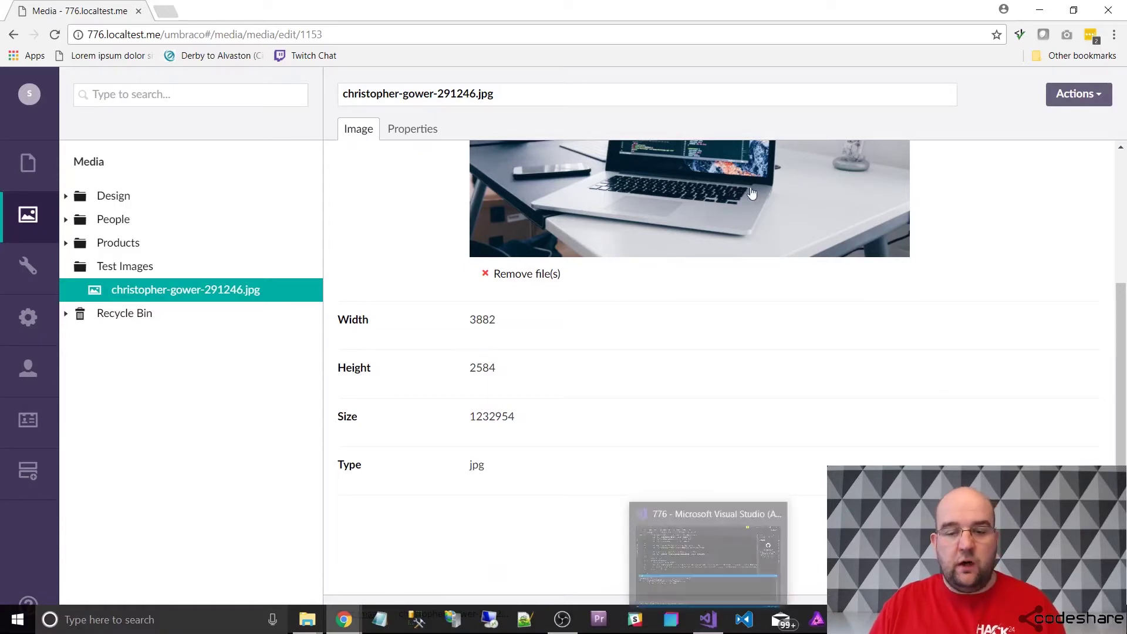
Search the Developer package browser for 'smallerimages' and open the SmallerImages package
left_click(47, 338)
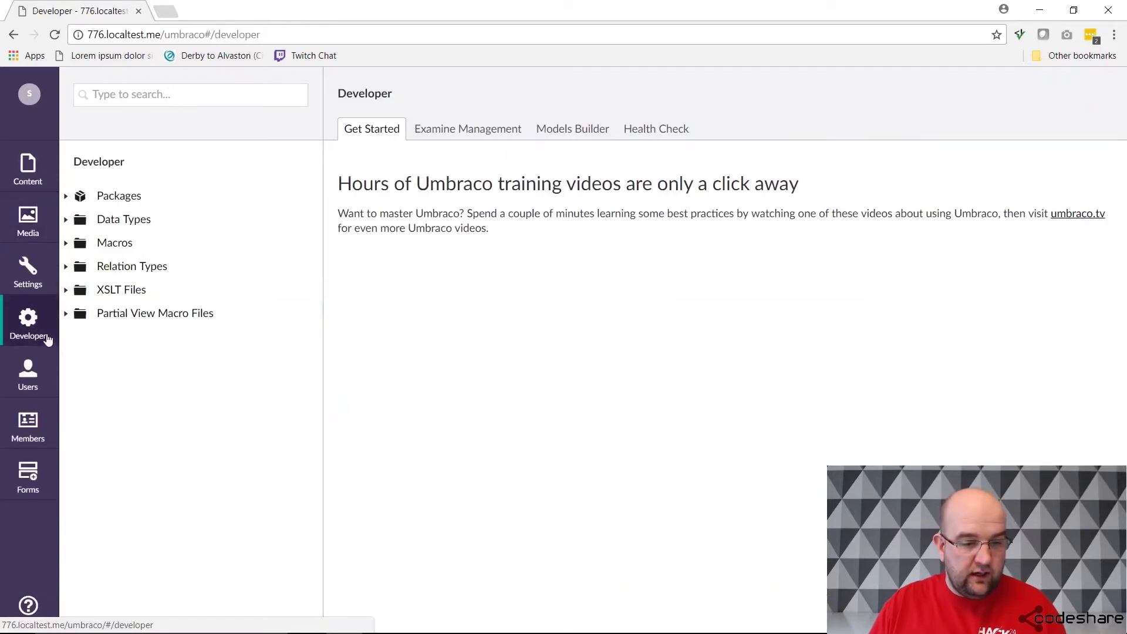
left_click(145, 201)
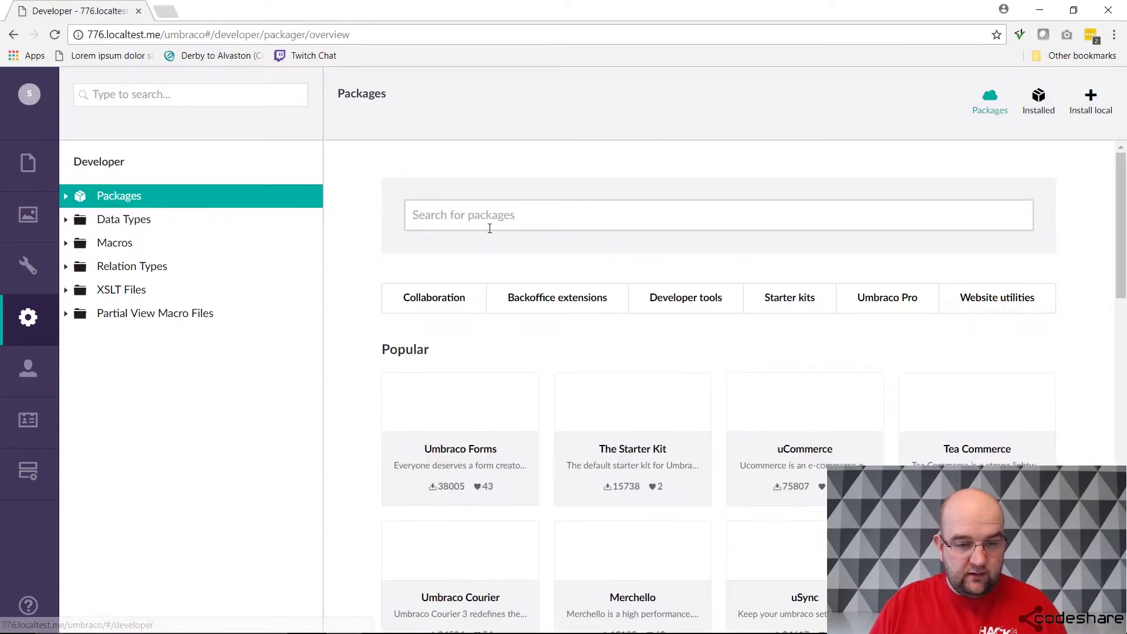
left_click(481, 215)
type("s,a")
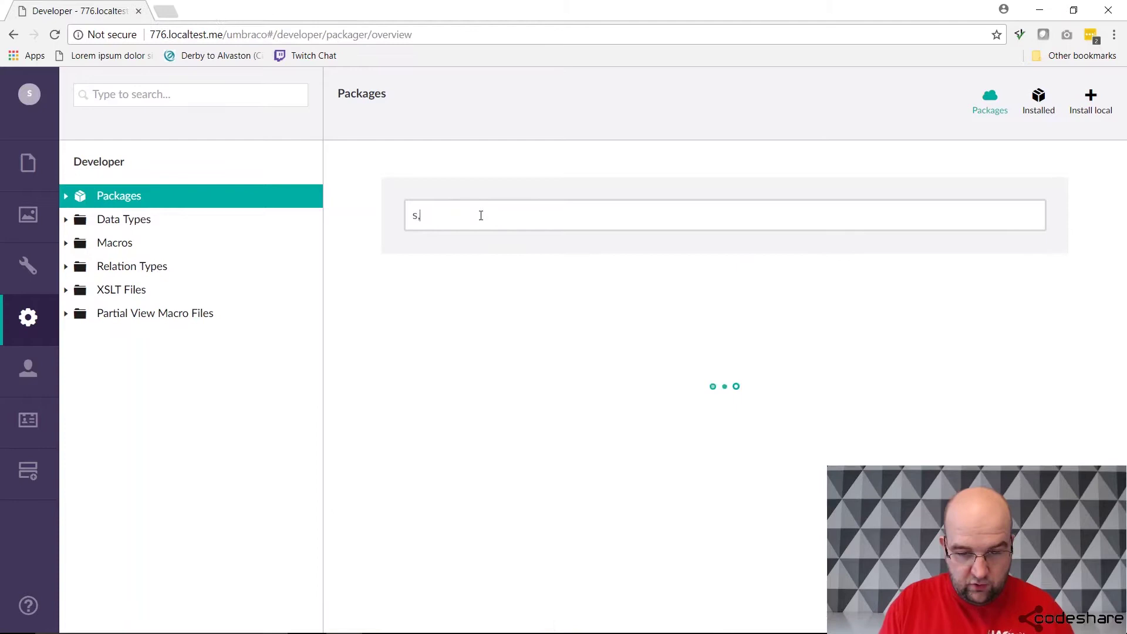
key("BackSpace")
key("BackSpace")
type("m")
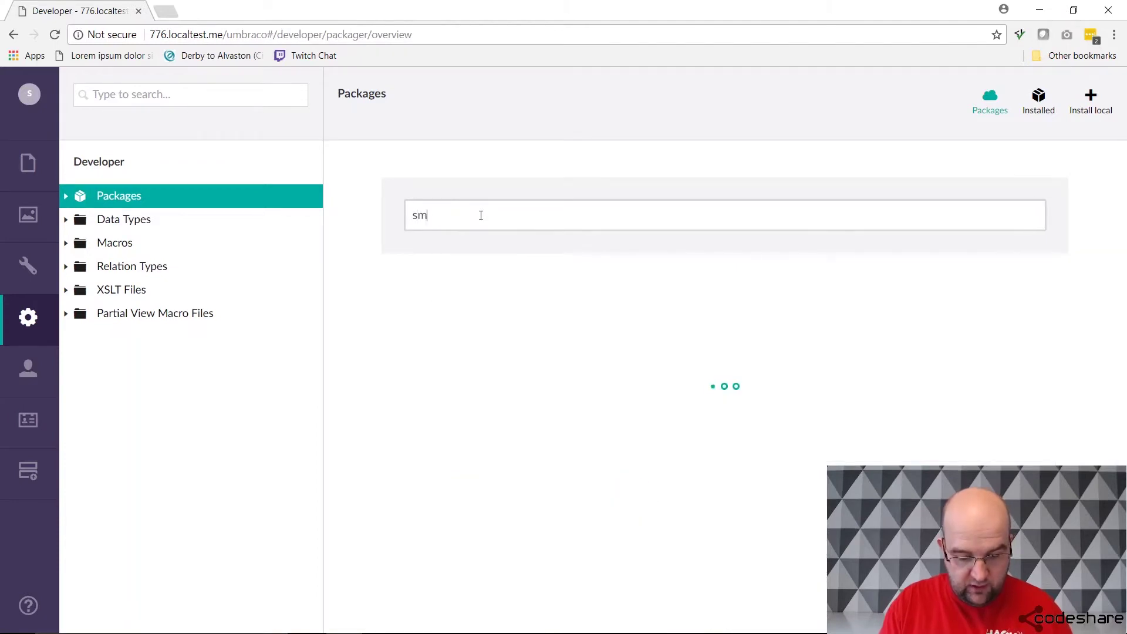
type("allerimages")
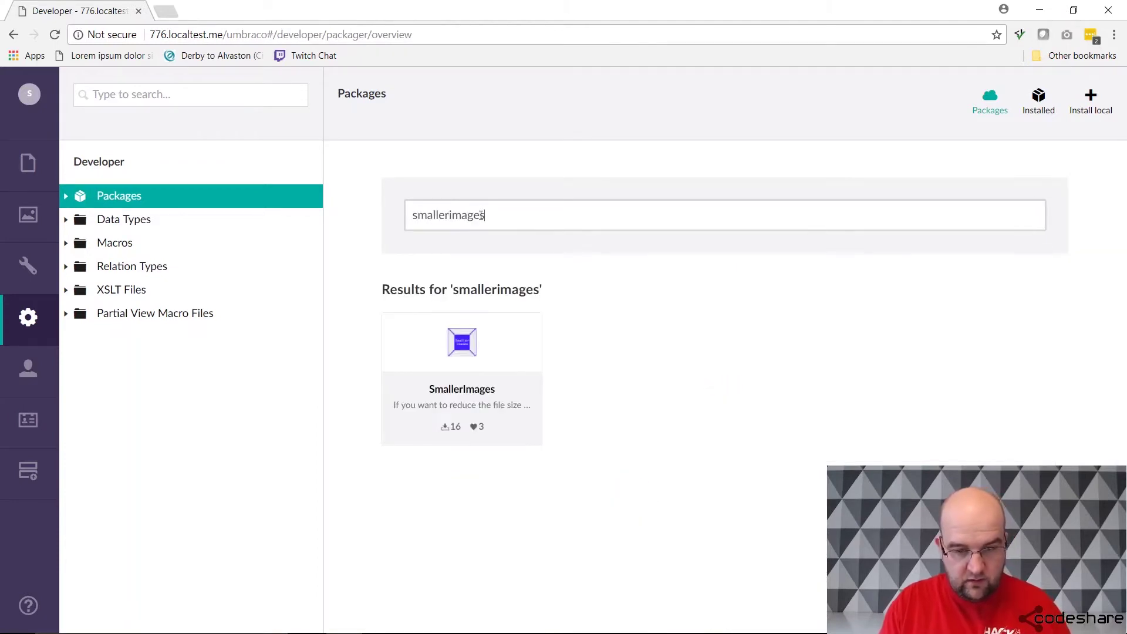
left_click(462, 353)
Accept the terms of use, install SmallerImages, and finish so the backoffice reloads
left_click(919, 245)
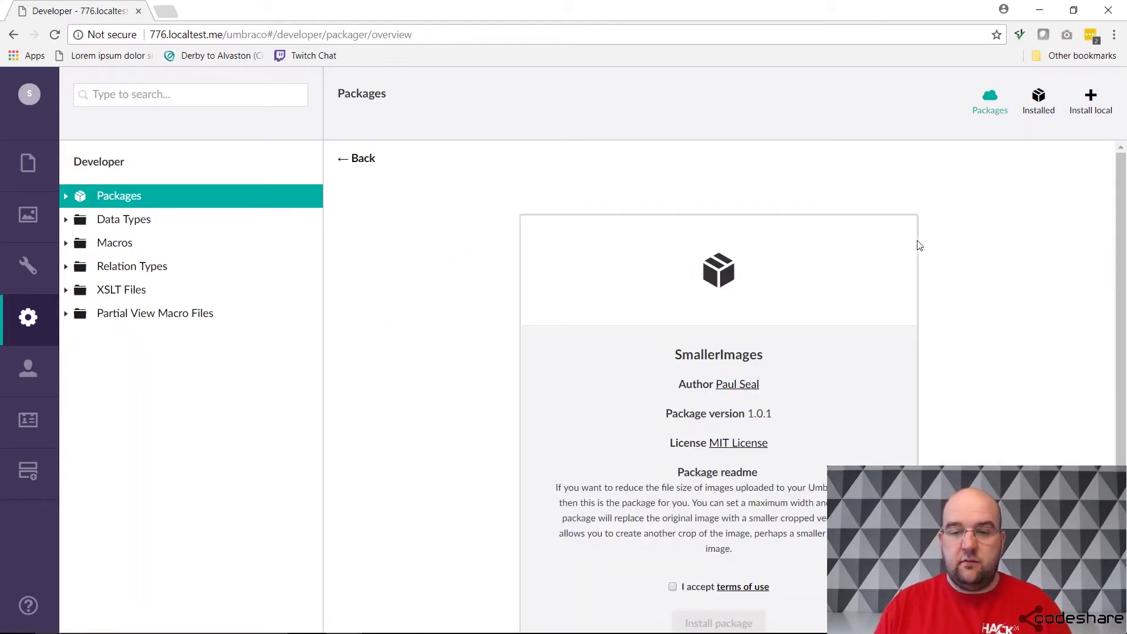
scroll(923, 294, "down", 2)
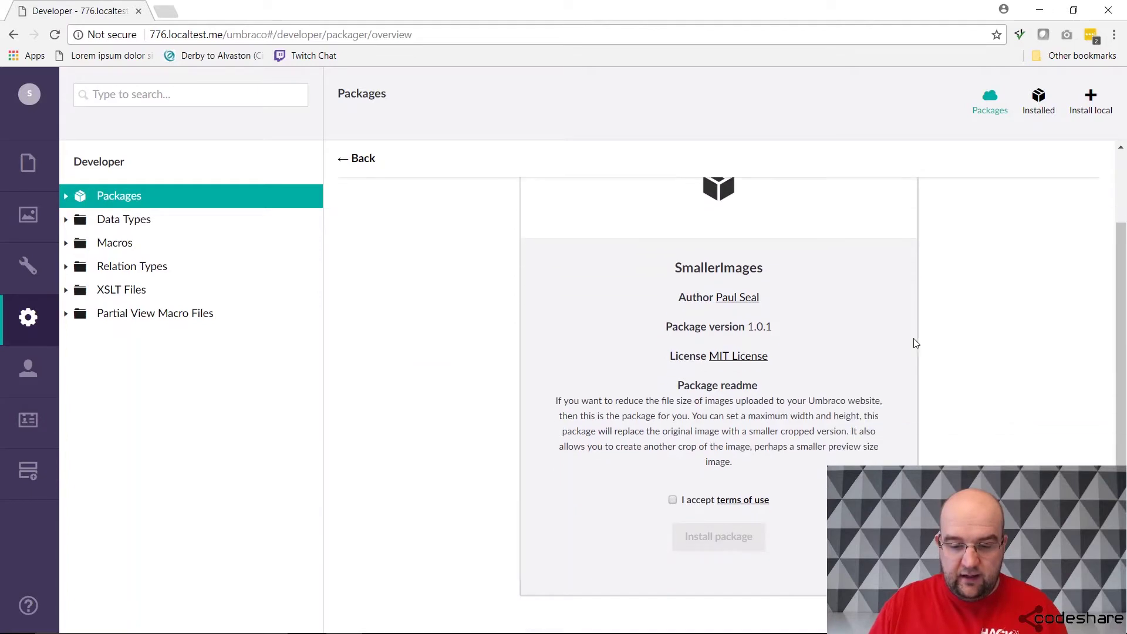
left_click(673, 501)
left_click(717, 536)
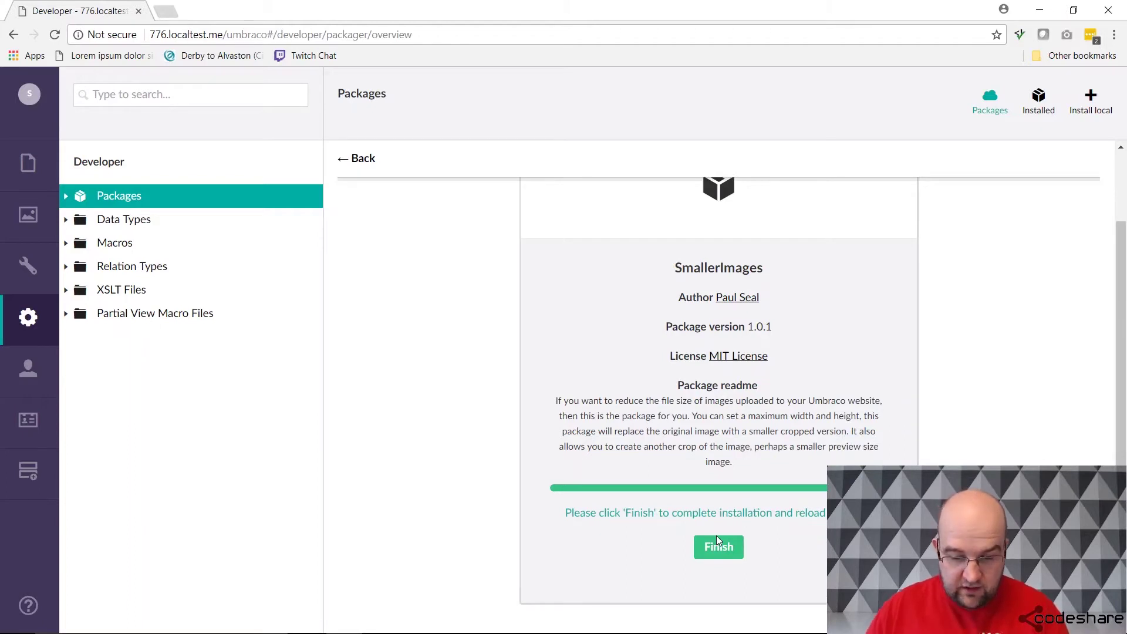
left_click(724, 556)
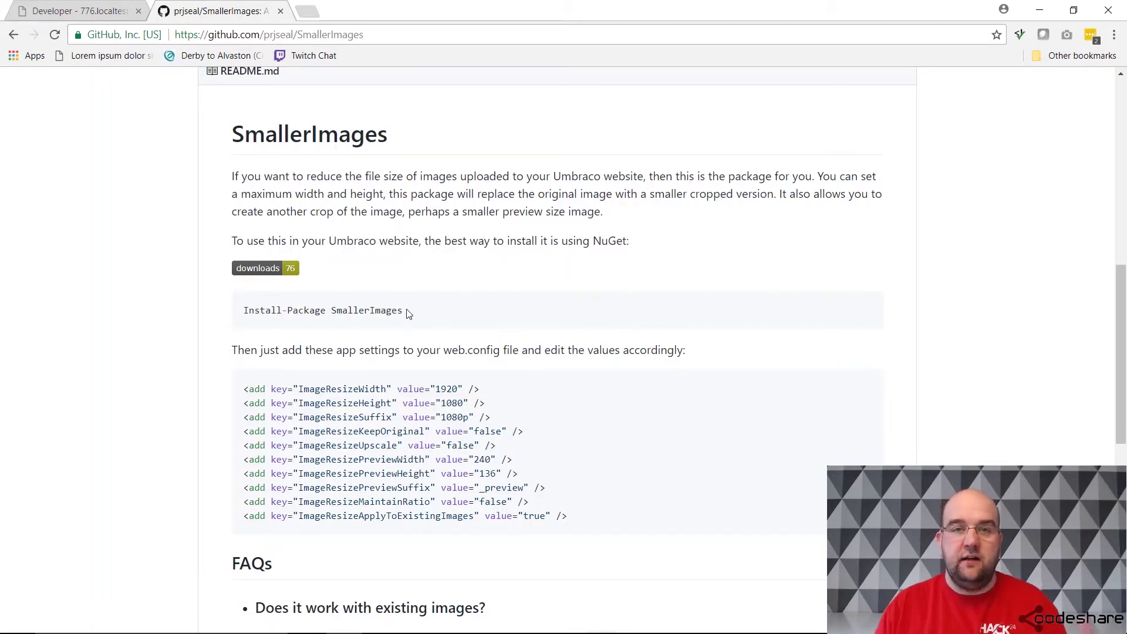
On the SmallerImages GitHub README, select the ten ImageResize <add key> setting lines
left_click(82, 10)
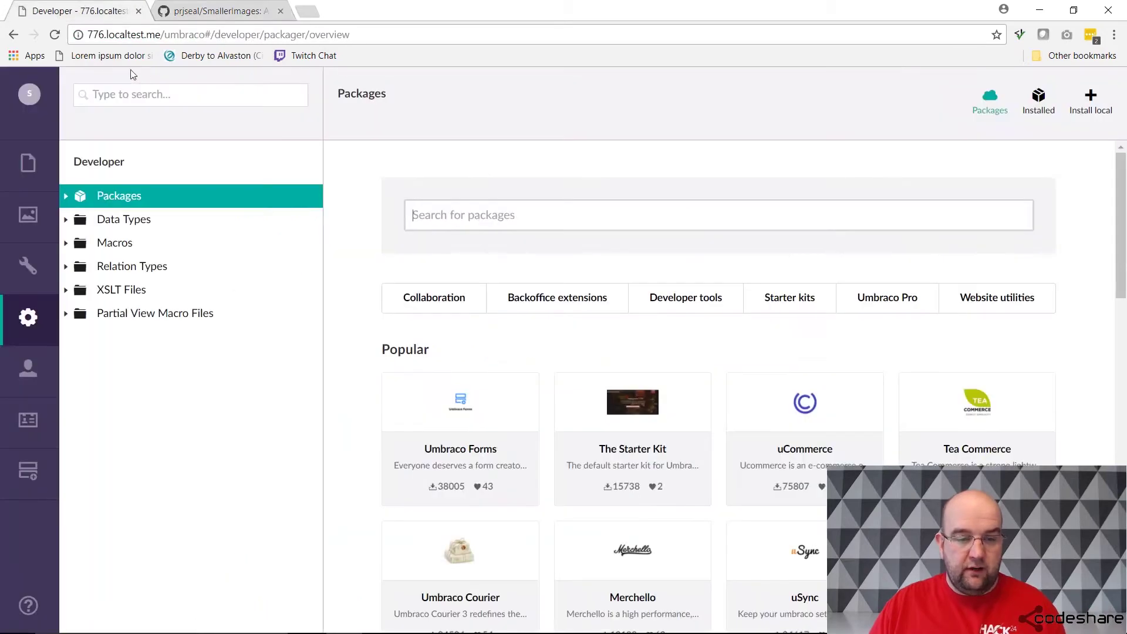
left_click(209, 13)
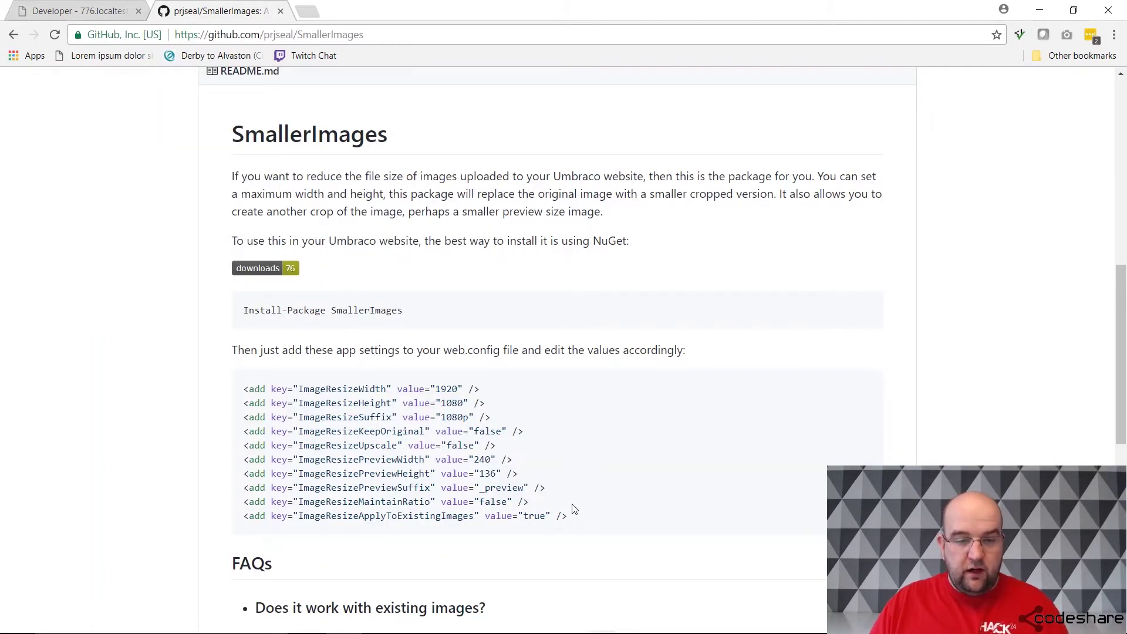
left_click_drag(568, 520, 241, 388)
key("ctrl+c")
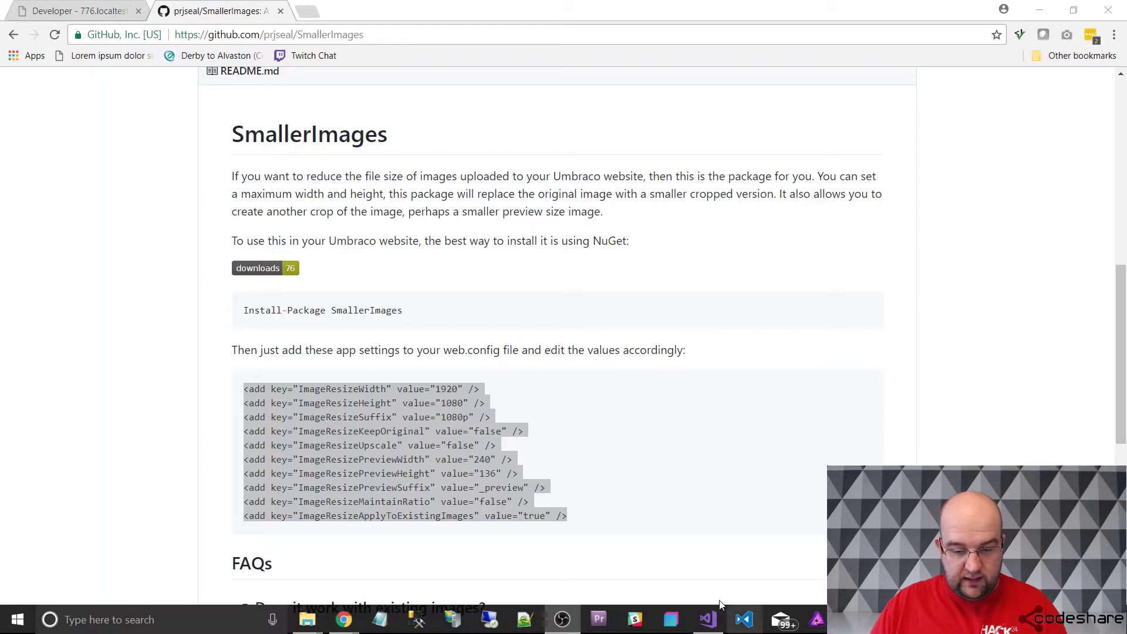
Paste the ten ImageResize settings into Web.config after the ModelsBuilder keys and save
left_click(708, 625)
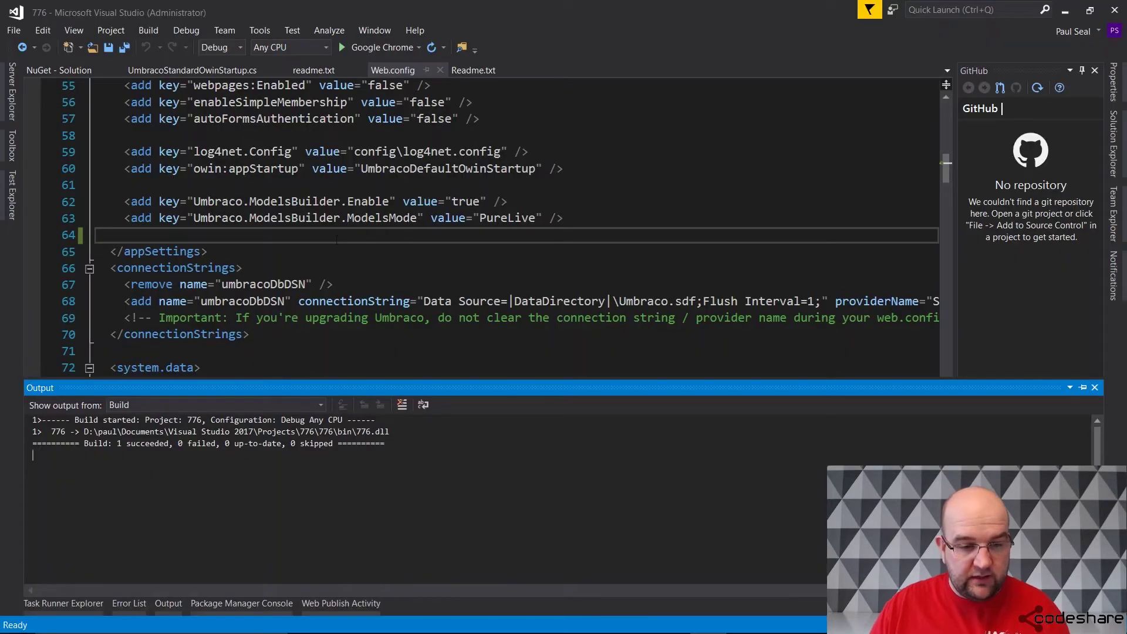
left_click(330, 239)
key("Return")
key("Return")
key("Up")
key("ctrl+v")
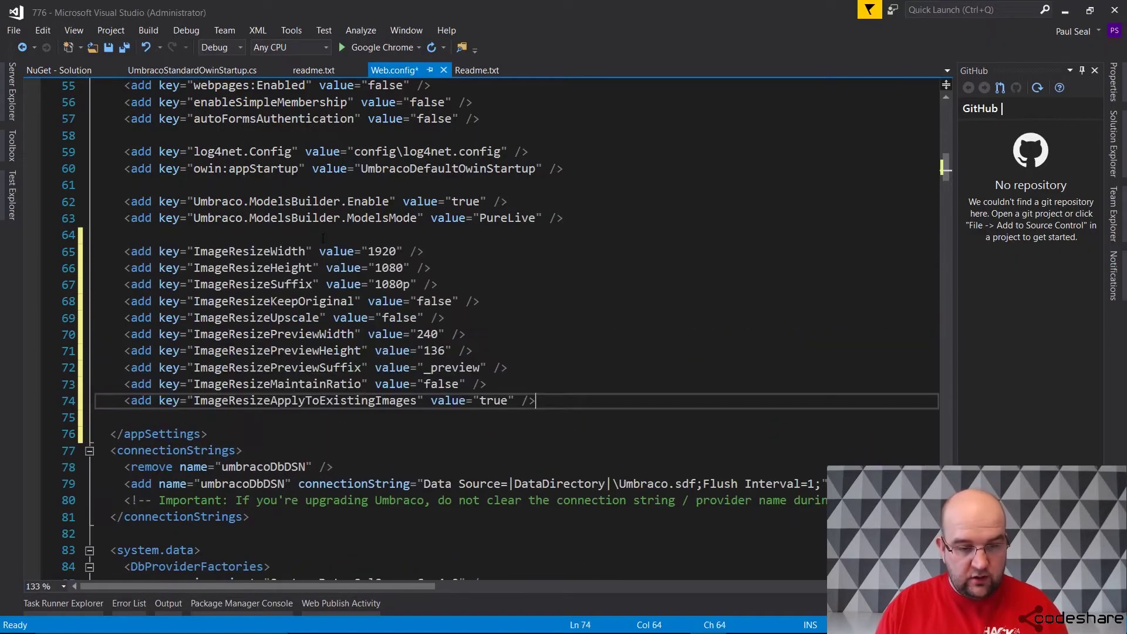
key("ctrl+s")
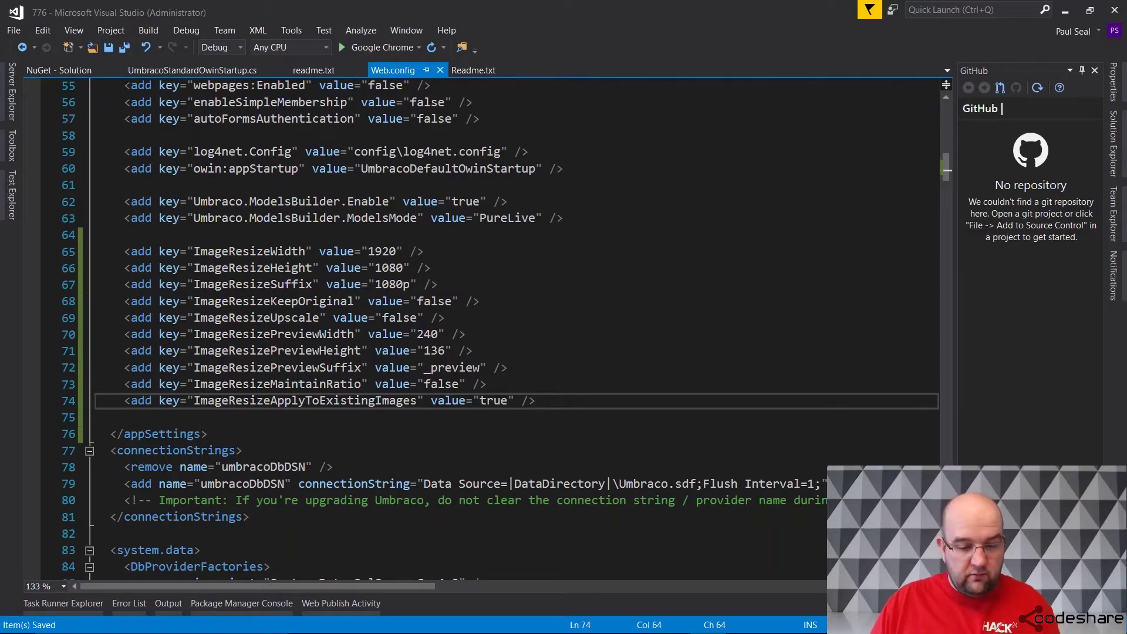
mouse_move(344, 619)
left_click(301, 594)
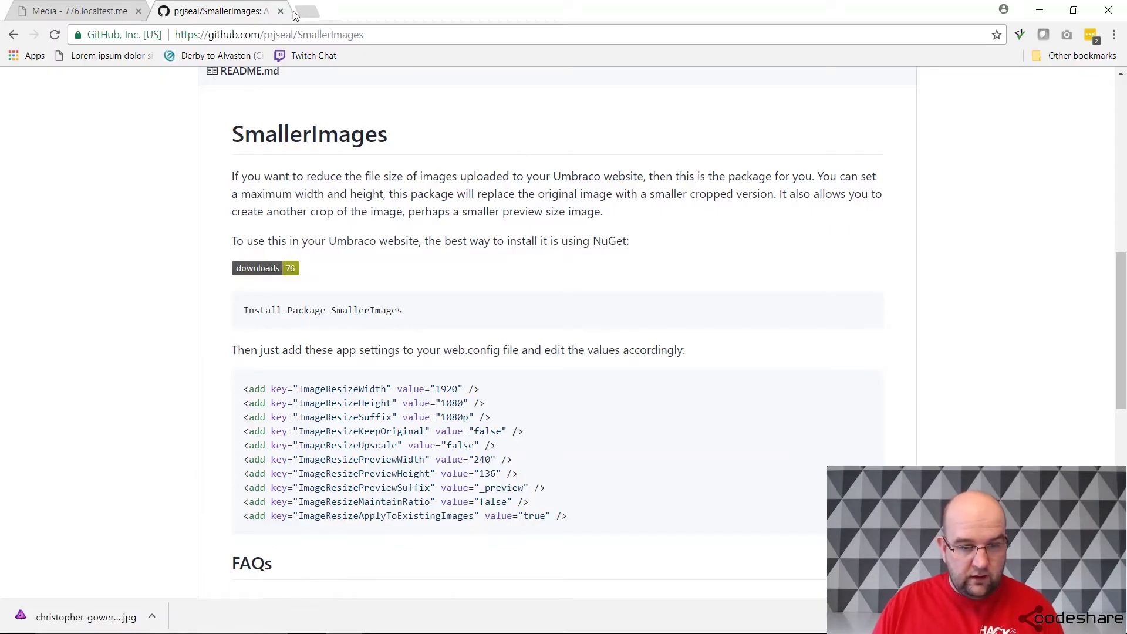
left_click(309, 13)
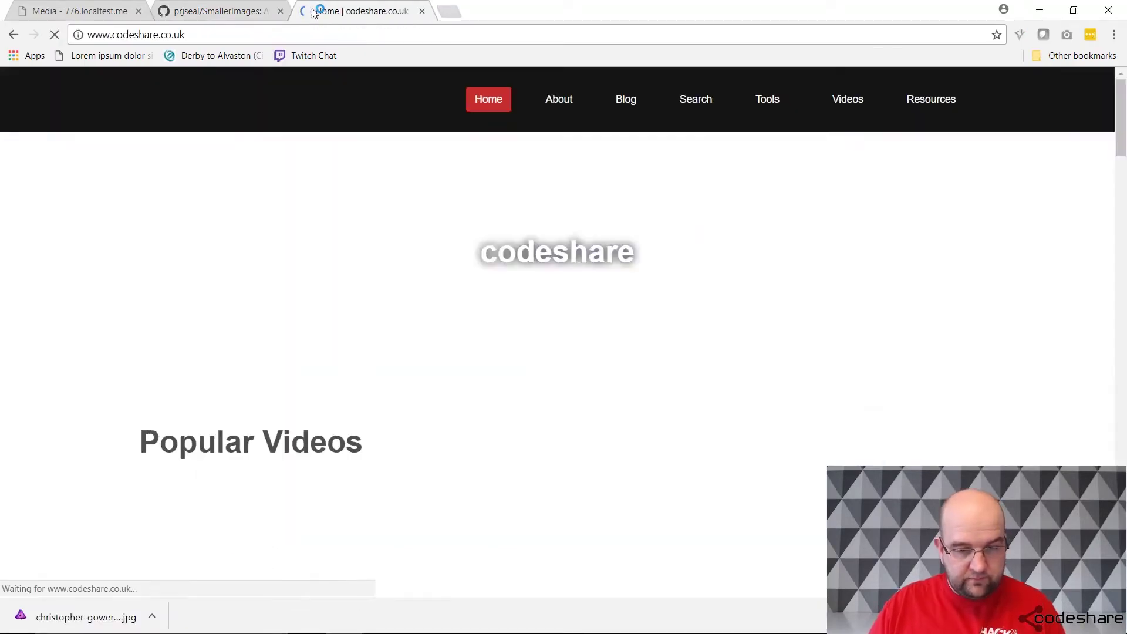
scroll(794, 287, "down", 10)
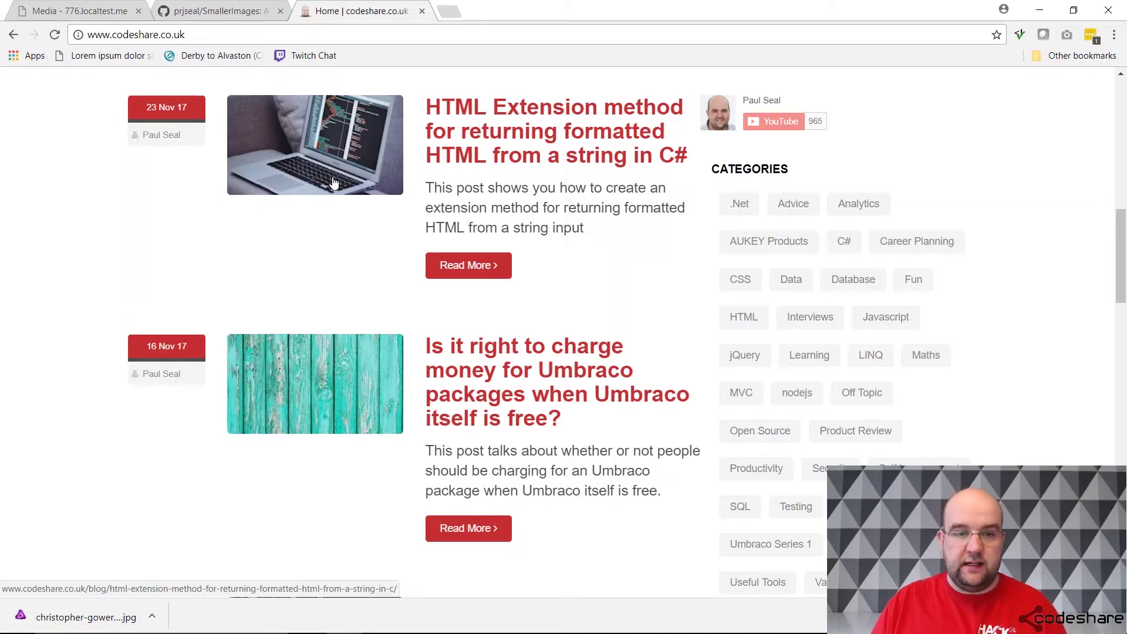
key("alt+Tab")
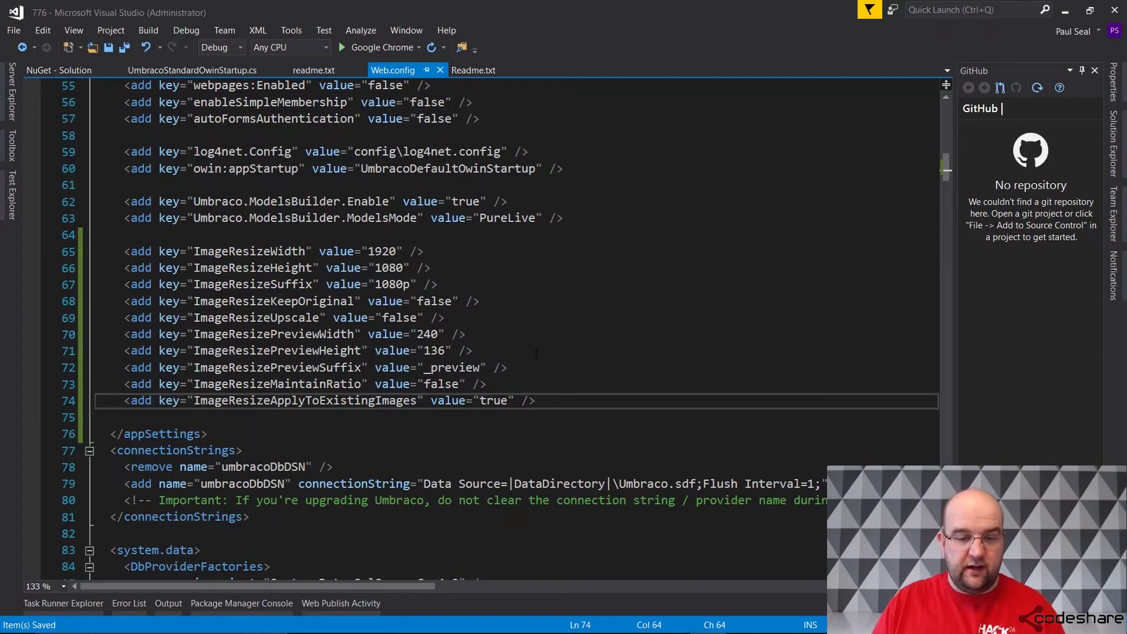
Point out the ImageResizePreviewHeight setting of 136 on line 71 of Web.config
left_click(536, 354)
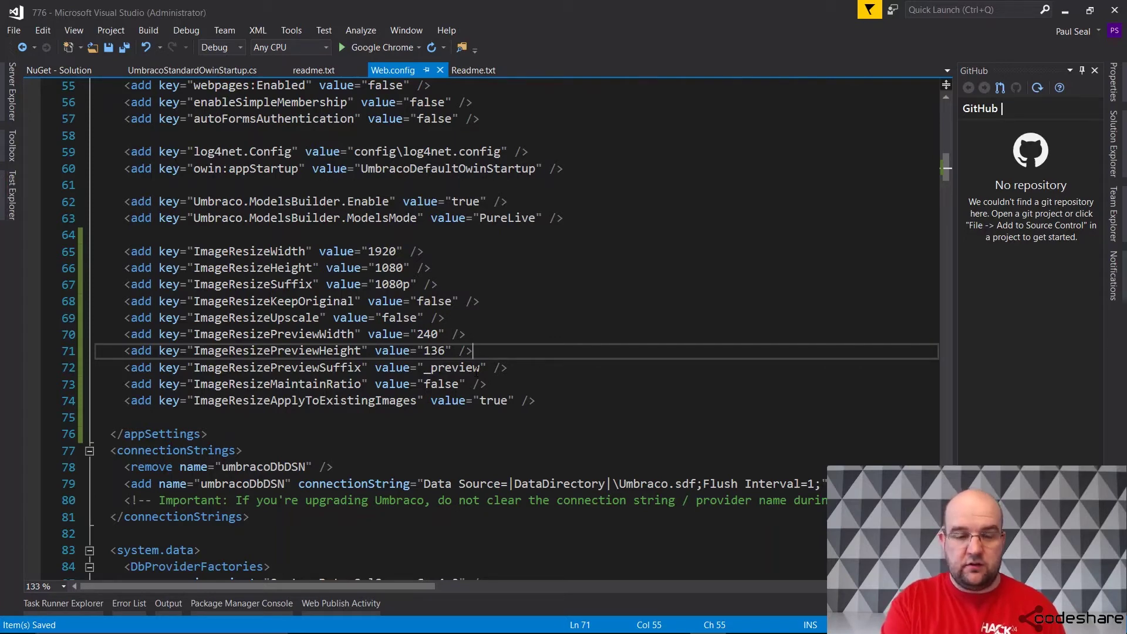
Inspect the codeshare blog thumbnail to confirm its source is a 240×136 _preview image
key("alt+Tab")
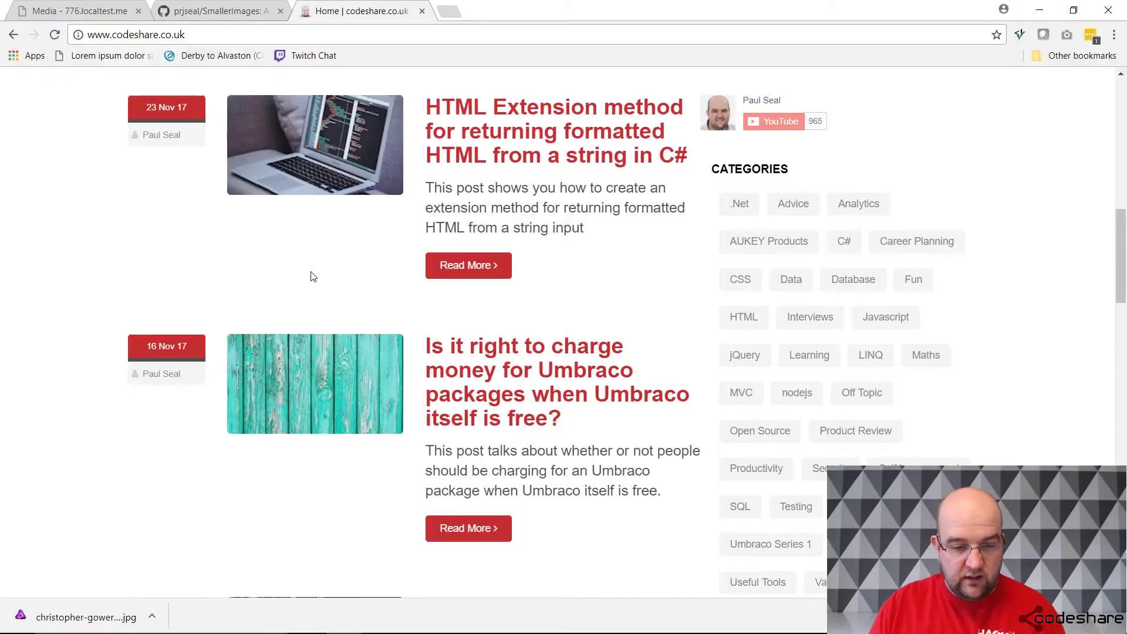
right_click(330, 150)
left_click(383, 376)
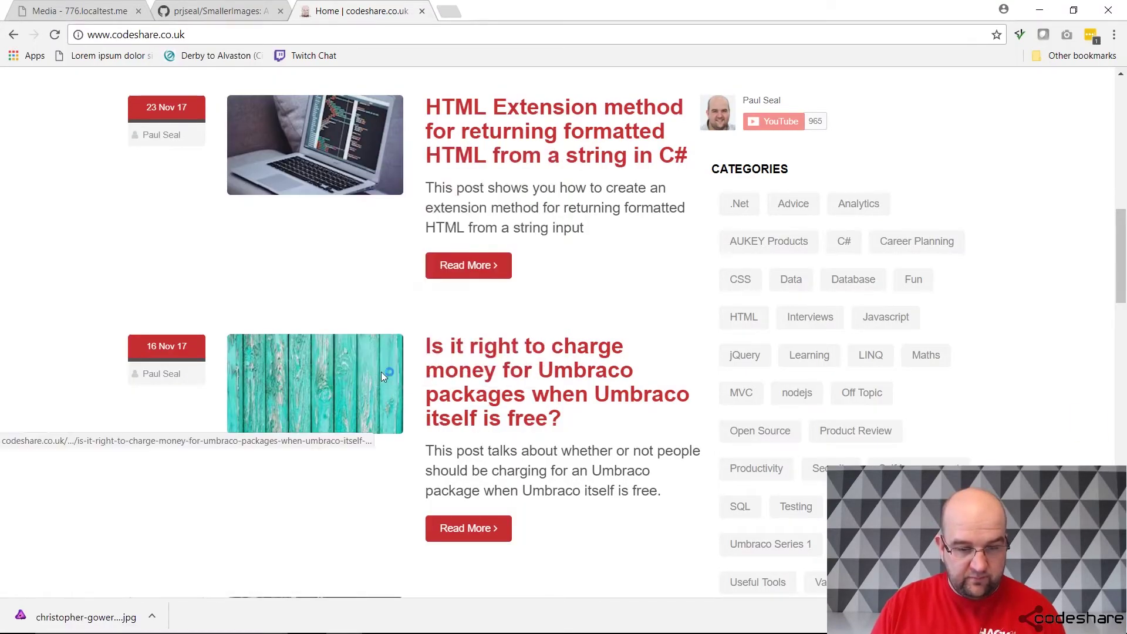
mouse_move(482, 532)
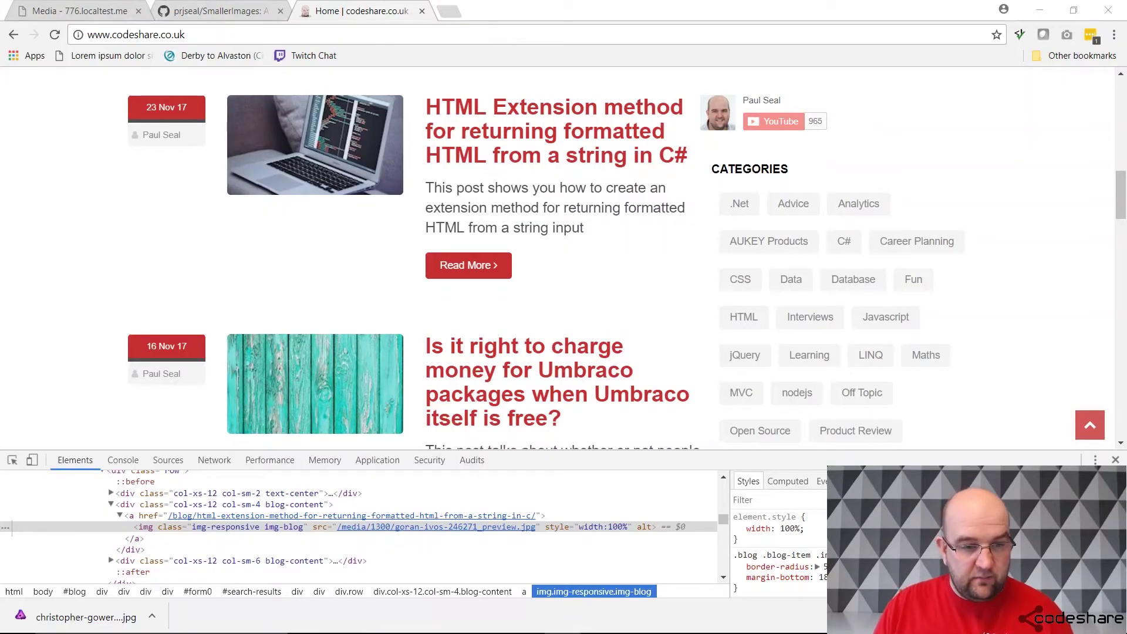
left_click(104, 11)
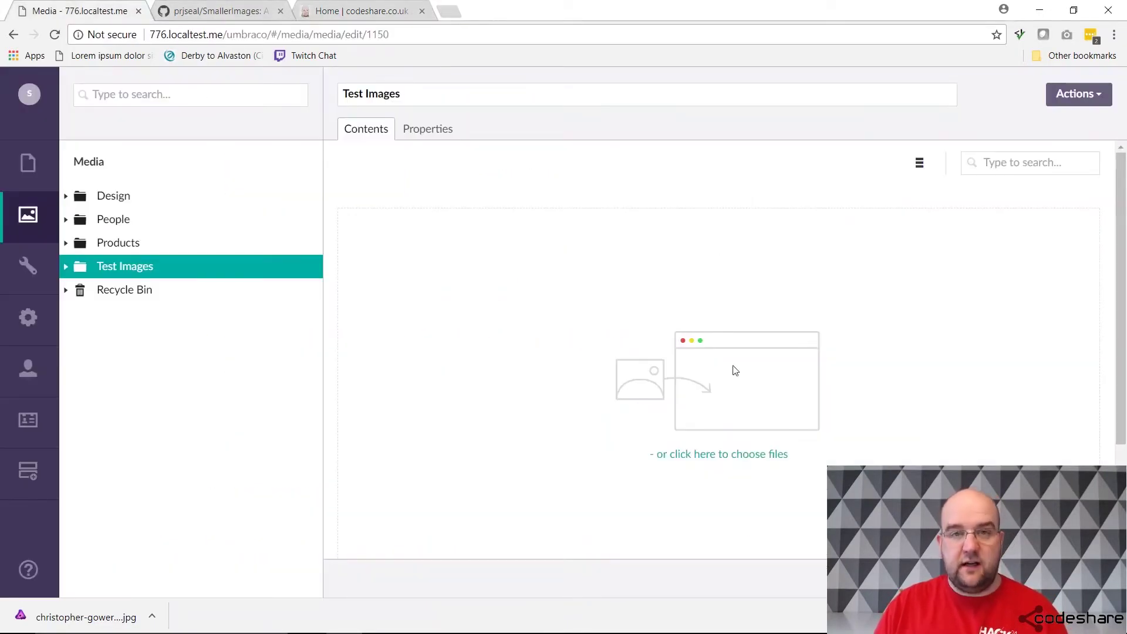
Upload the laptop photo again and confirm it was automatically resized to 1920×1080
left_click(750, 458)
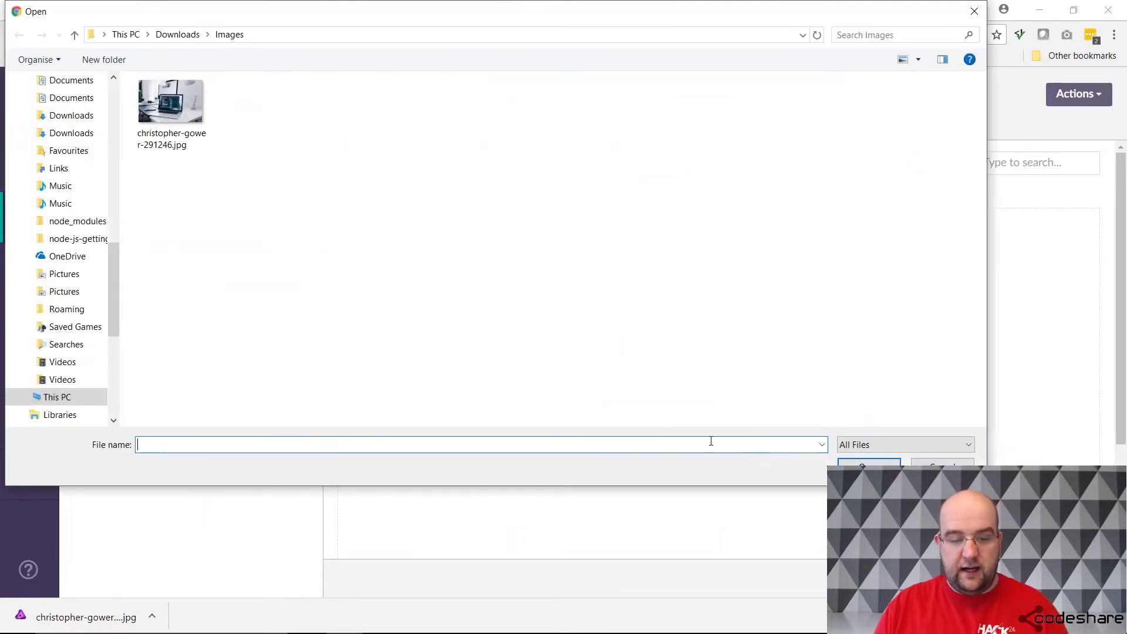
key("alt+Tab")
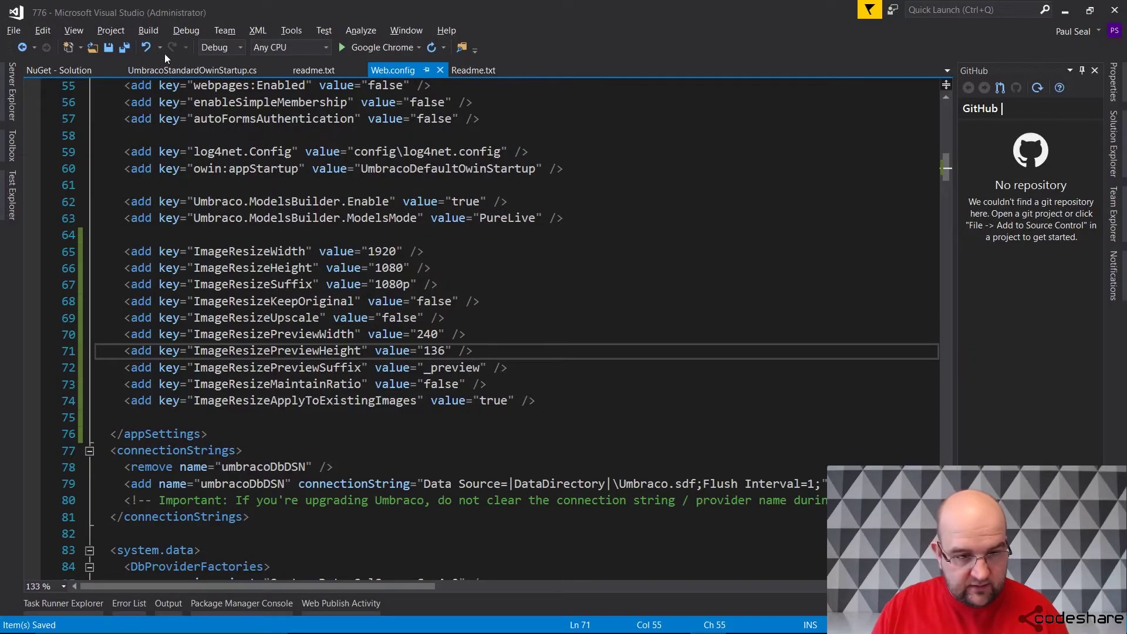
key("alt+Tab")
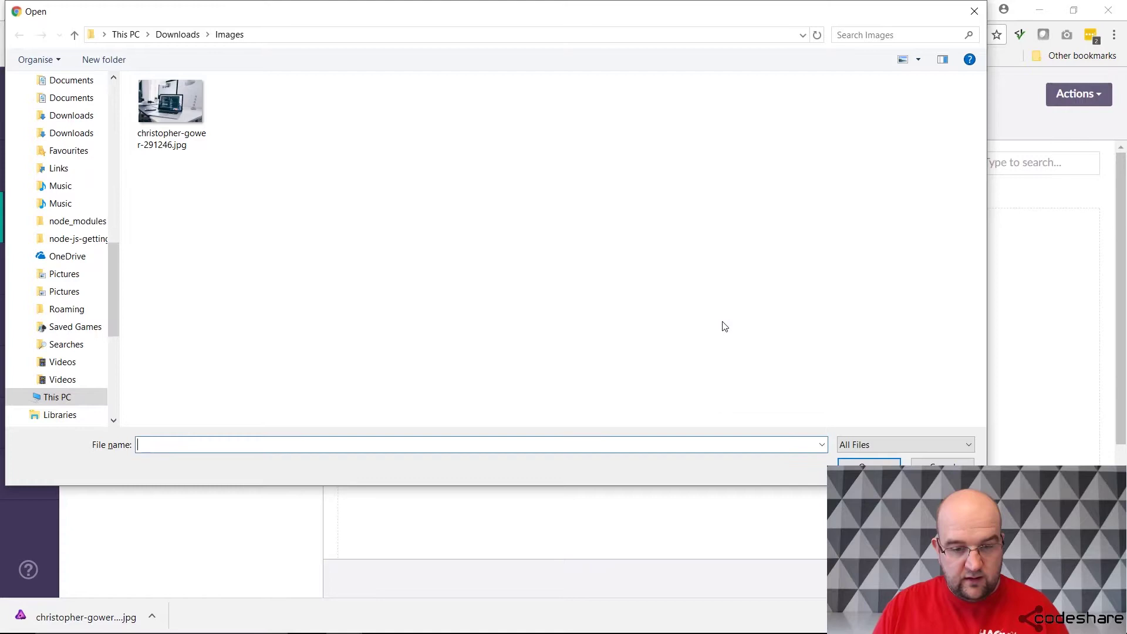
double_click(185, 99)
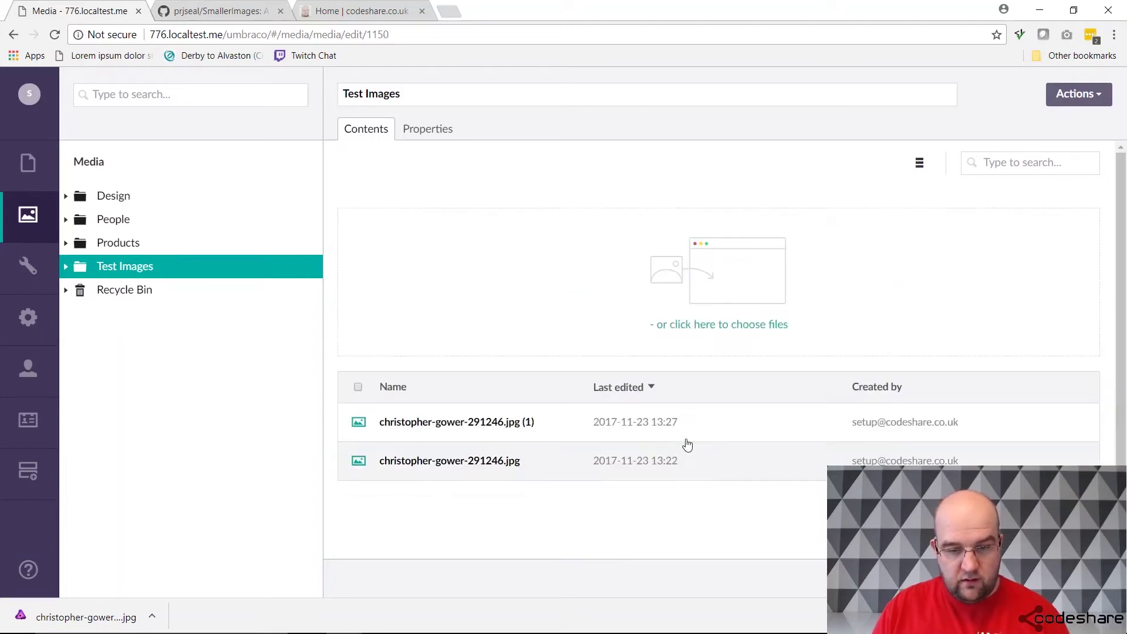
left_click(503, 425)
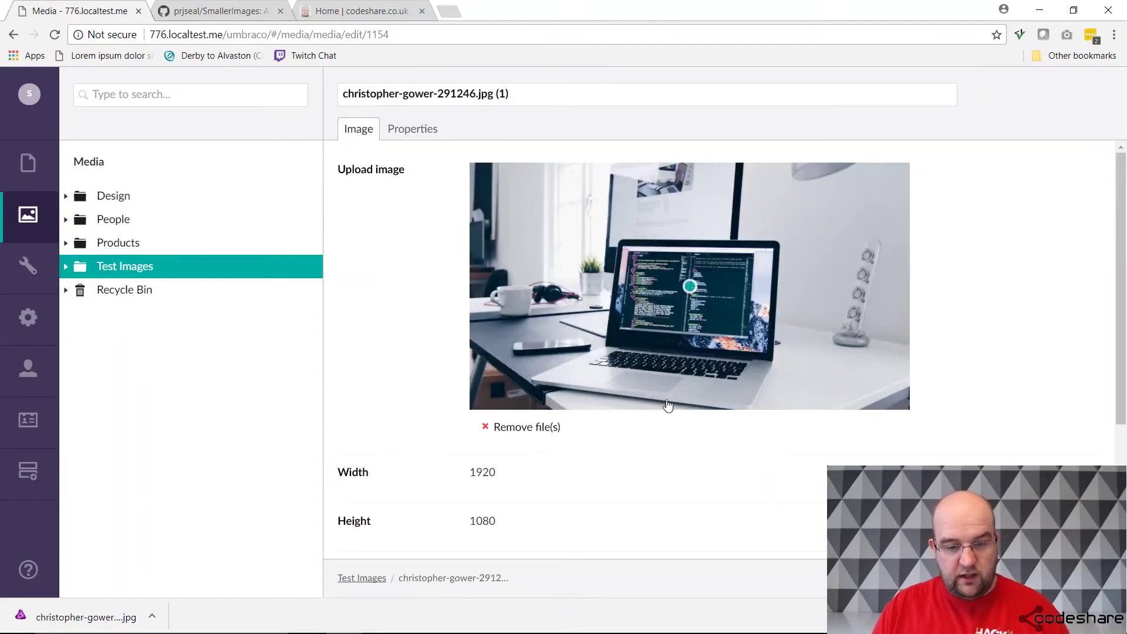
scroll(574, 414, "down", 3)
scroll(578, 378, "up", 3)
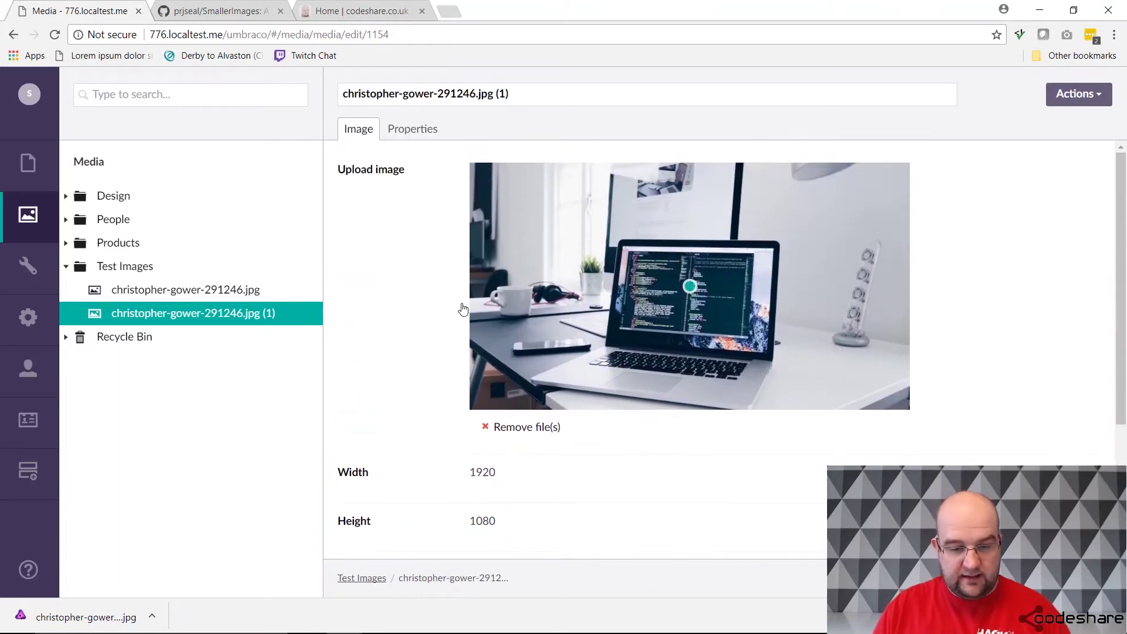
left_click(134, 266)
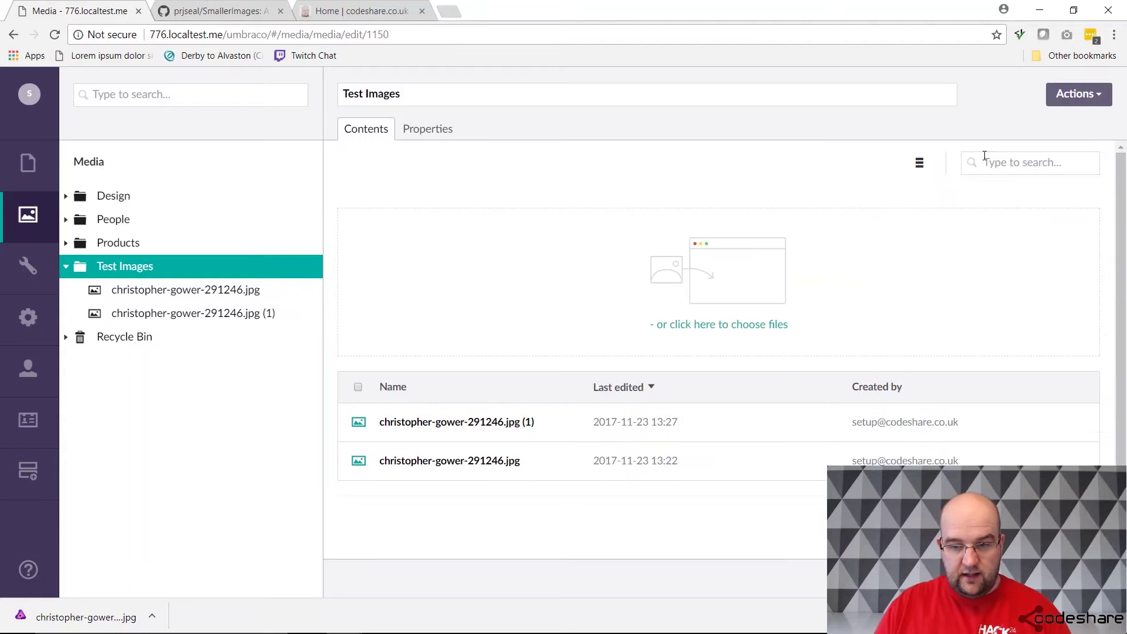
Switch the Test Images folder to Grid layout to show both laptop photo thumbnails
left_click(921, 171)
left_click(920, 191)
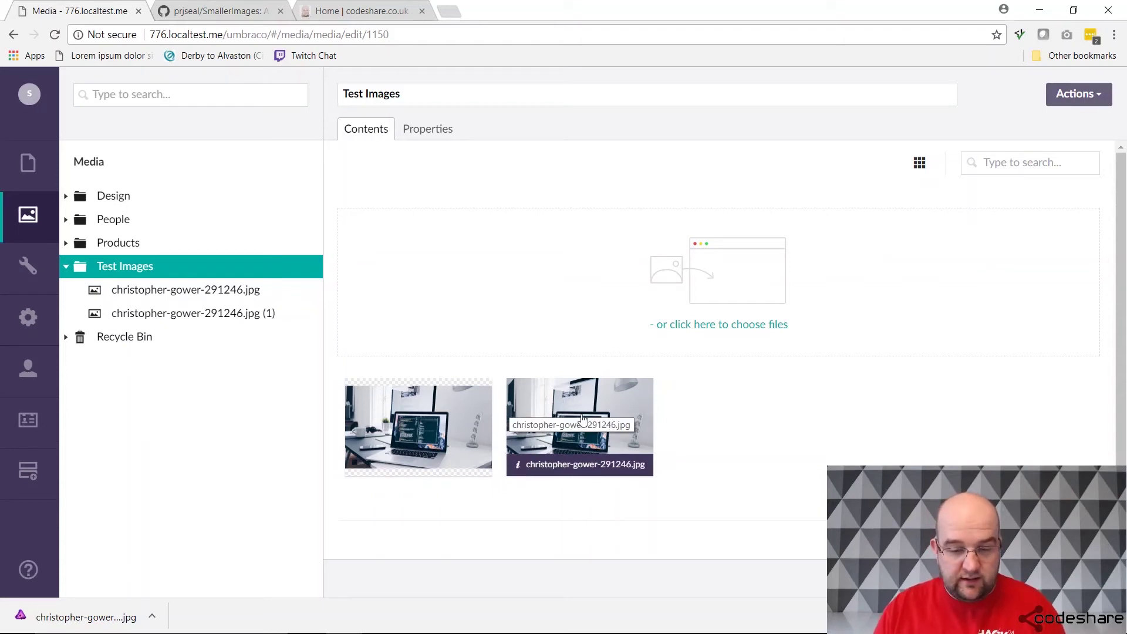
key("alt+Tab")
key("alt+Tab")
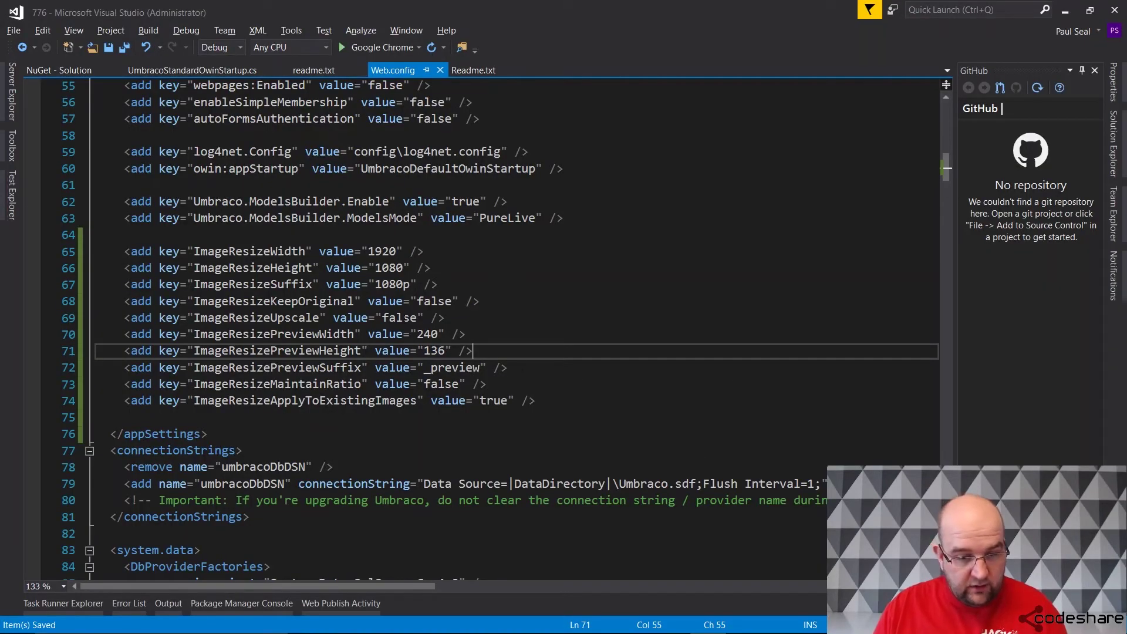
Change ImageResizeMaintainRatio on line 73 to true and save Web.config
double_click(442, 385)
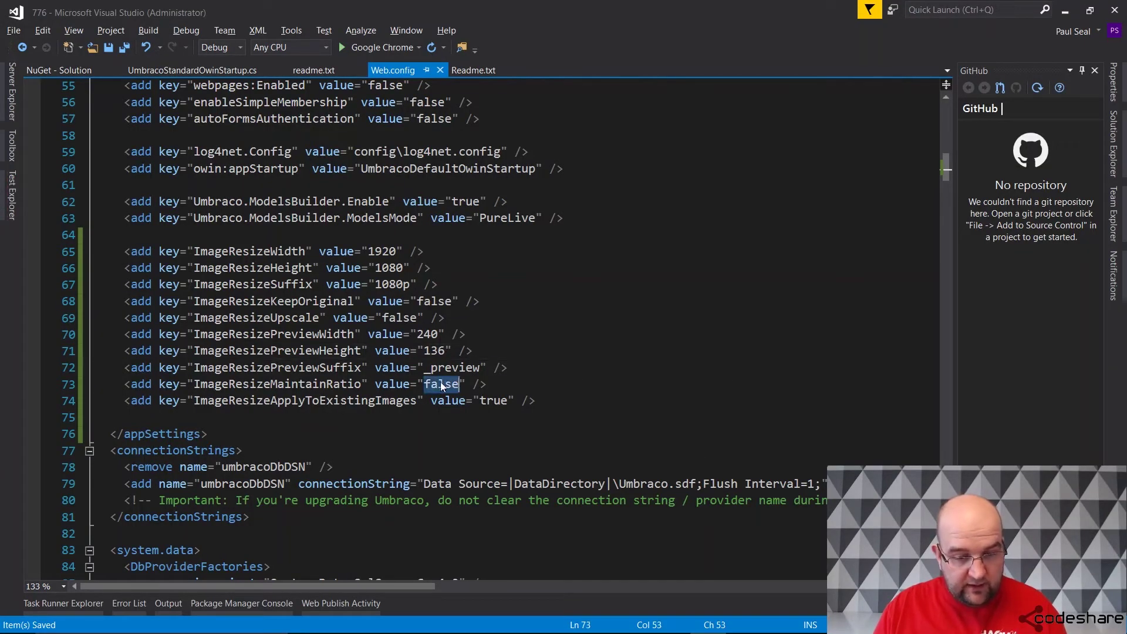
type("true")
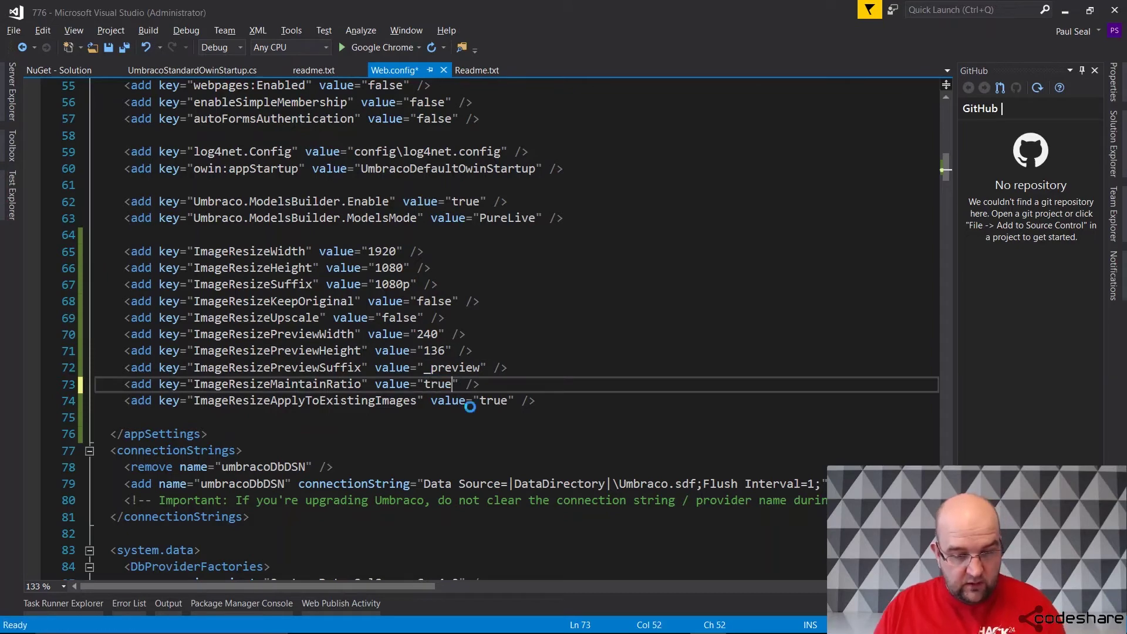
key("ctrl+s")
key("alt+Tab")
key("alt+Tab")
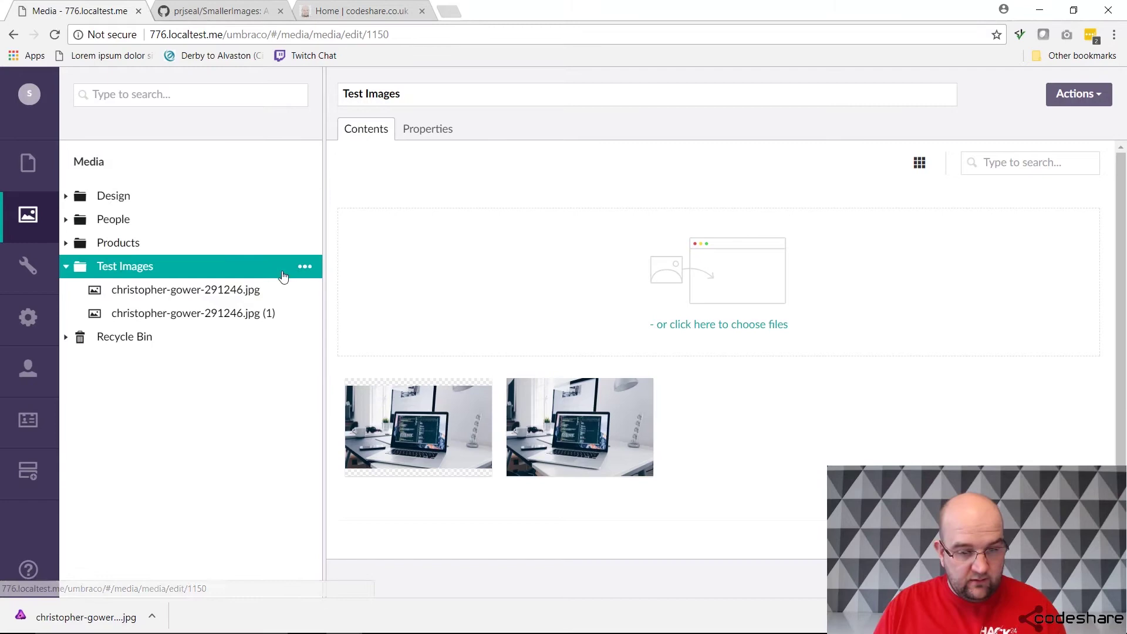
Reload the Umbraco media page and upload the laptop photo christopher-gower-291246.jpg again
left_click(406, 34)
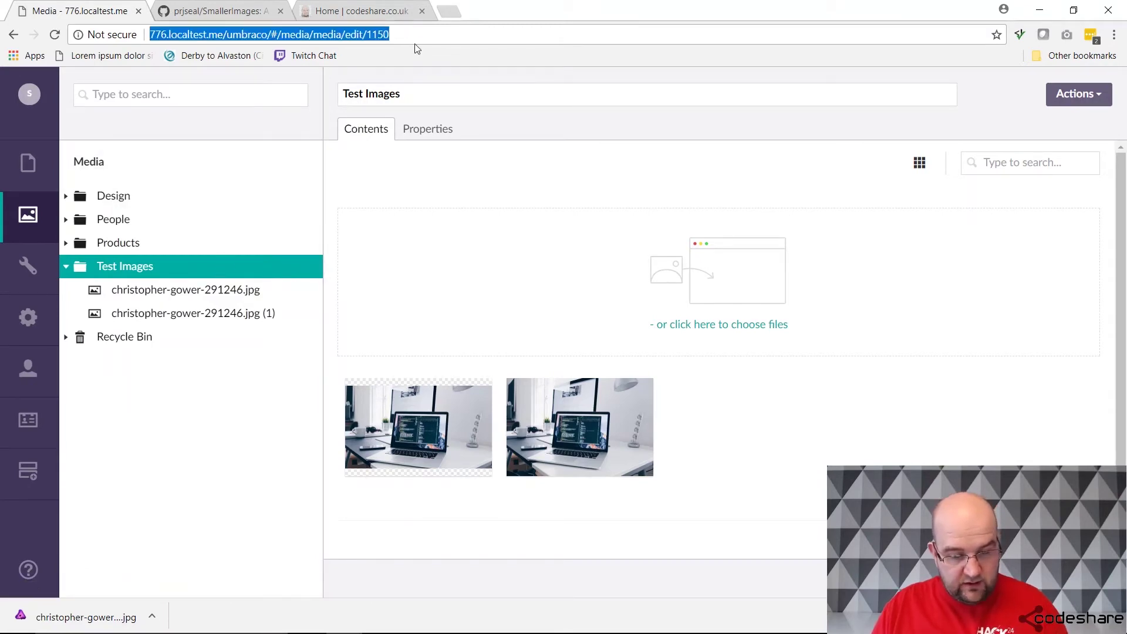
key("Return")
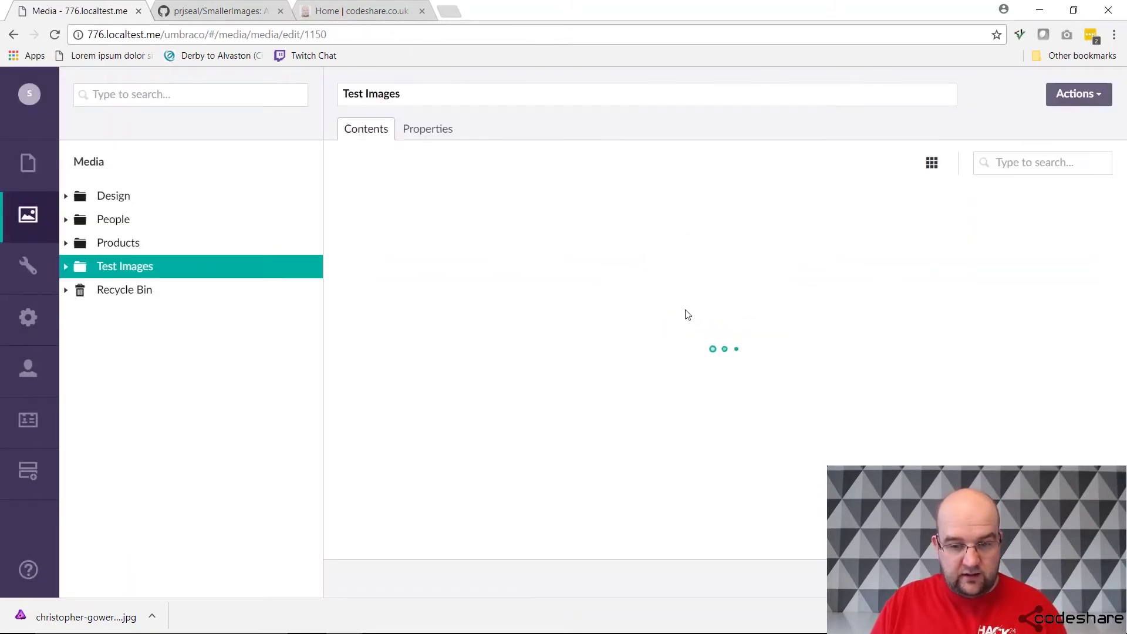
left_click(717, 326)
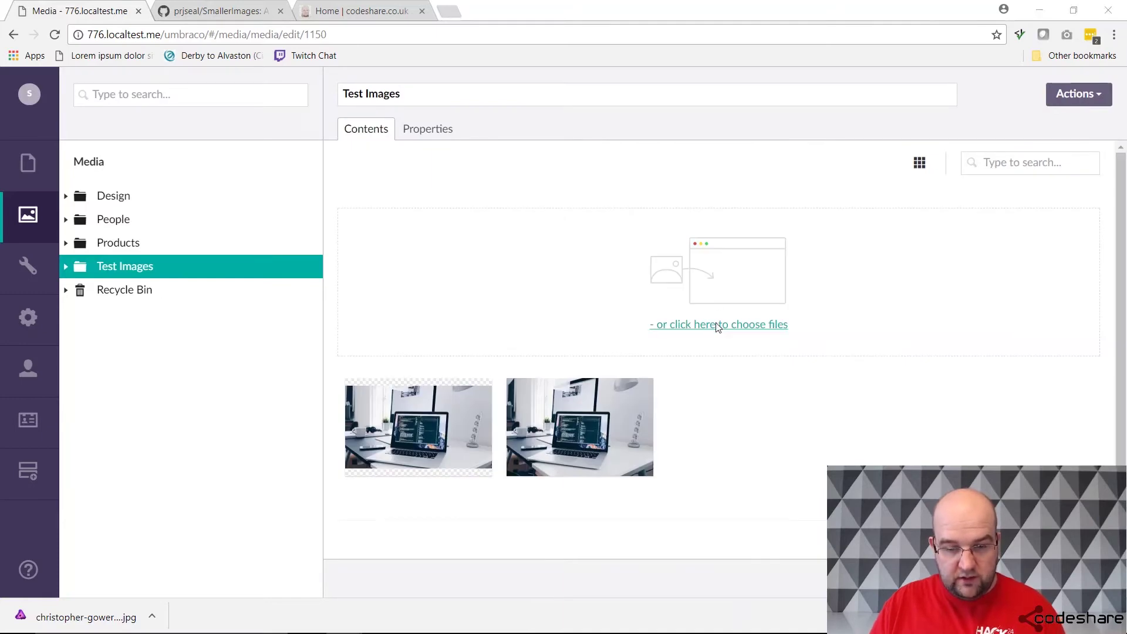
double_click(170, 103)
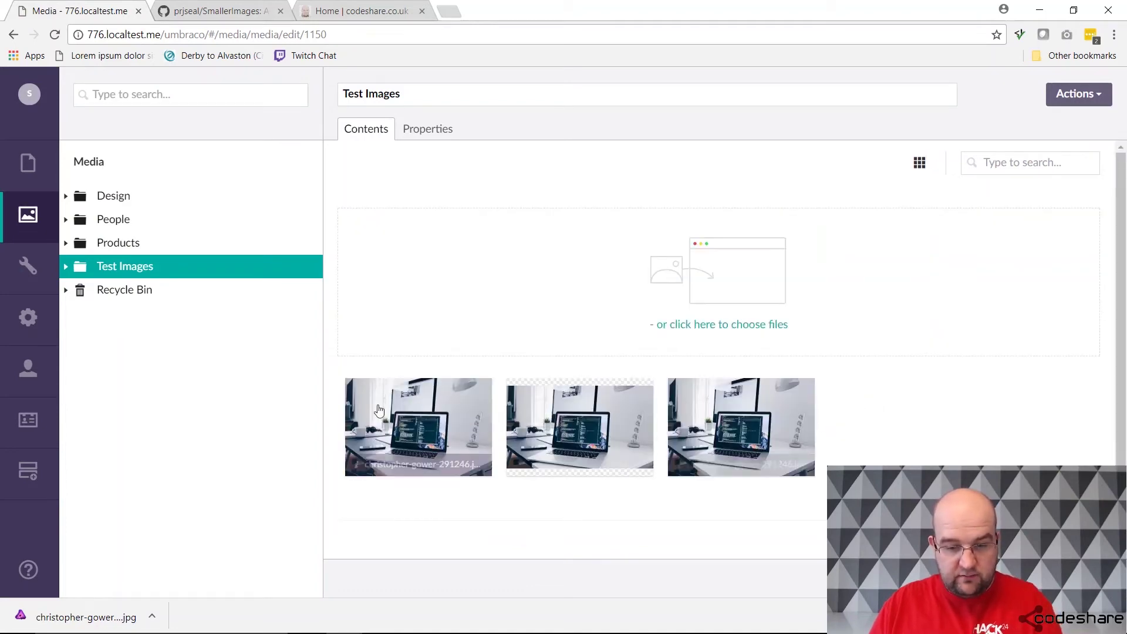
Open the new upload christopher-gower-291246.jpg (2) and check that its width is 1622
left_click(427, 432)
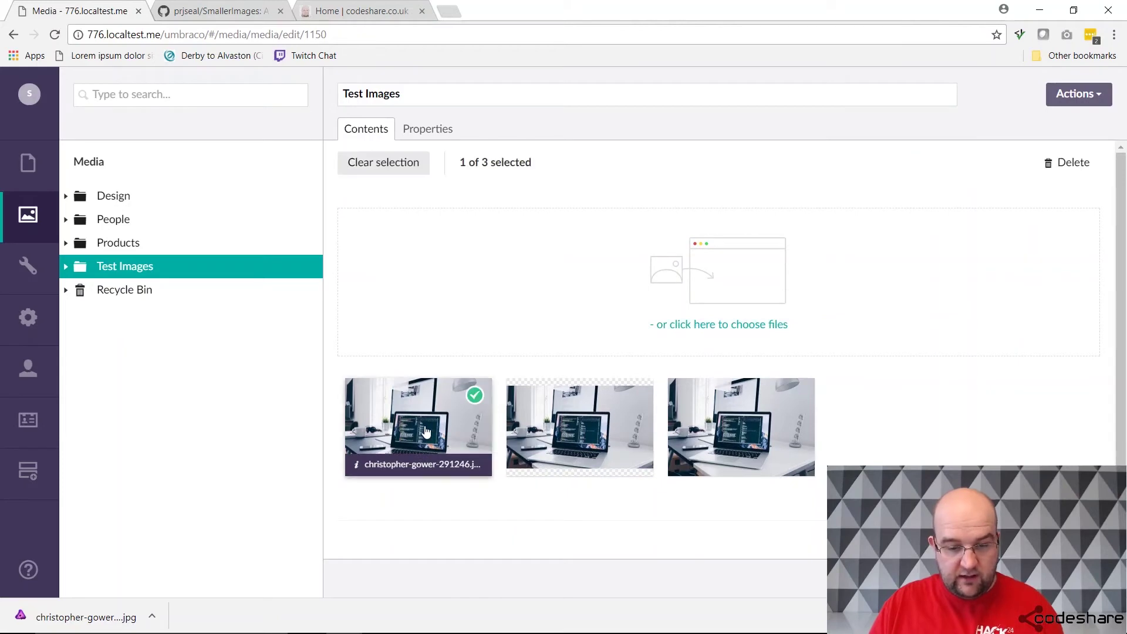
left_click(416, 466)
scroll(594, 486, "down", 3)
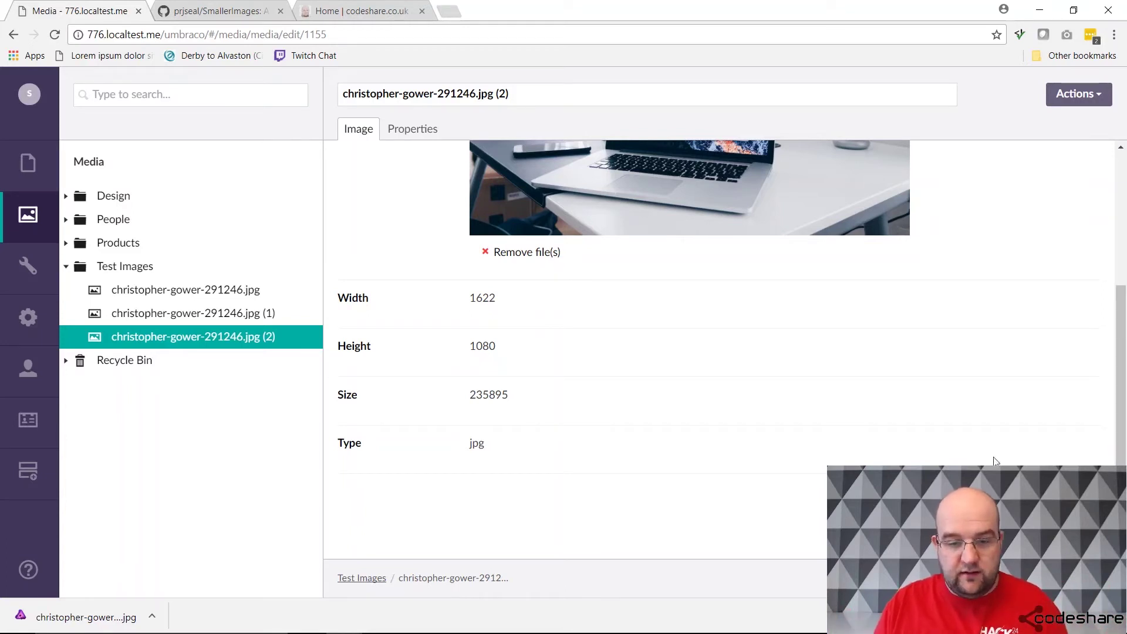
scroll(783, 335, "up", 4)
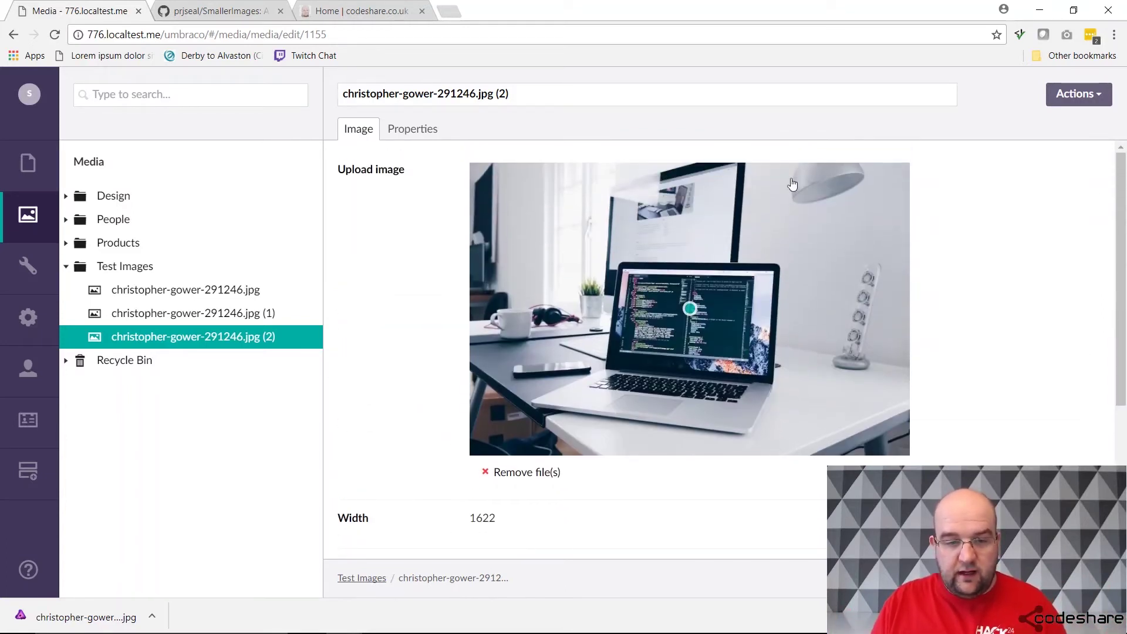
Open the Test Images folder and glance at the Web.config settings in Visual Studio
left_click(129, 272)
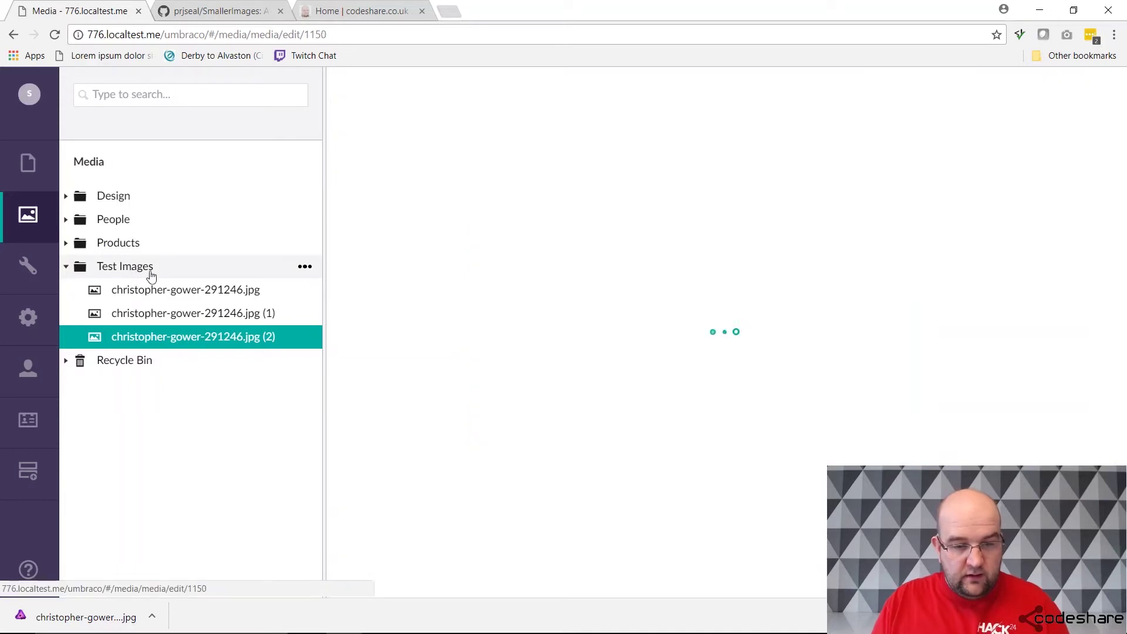
key("alt+Tab")
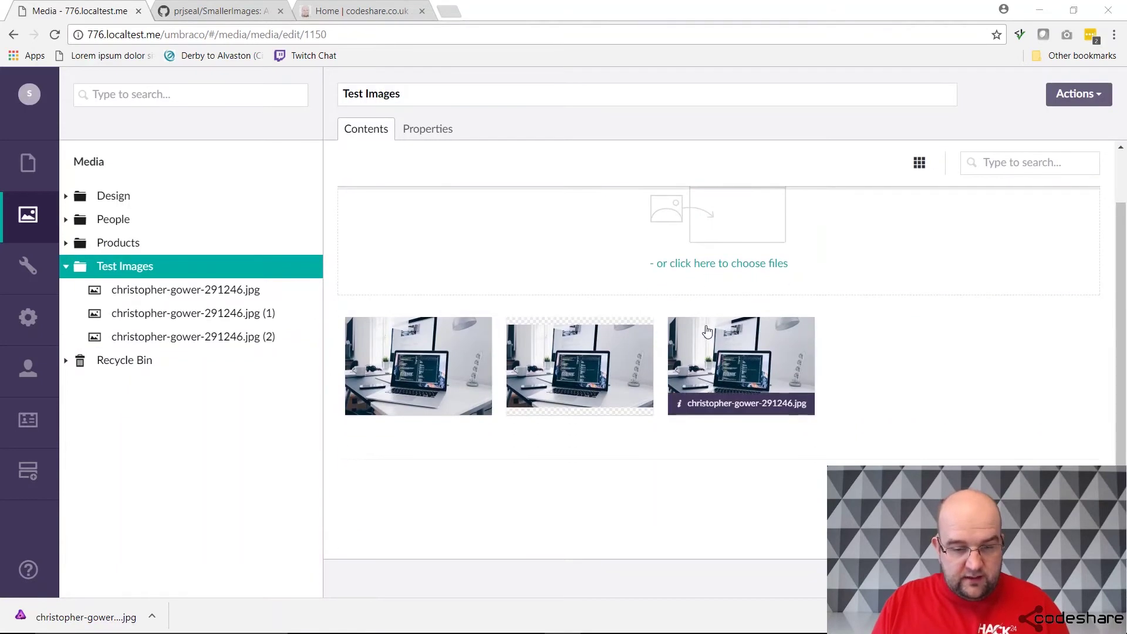
key("alt+Tab")
key("alt+Tab")
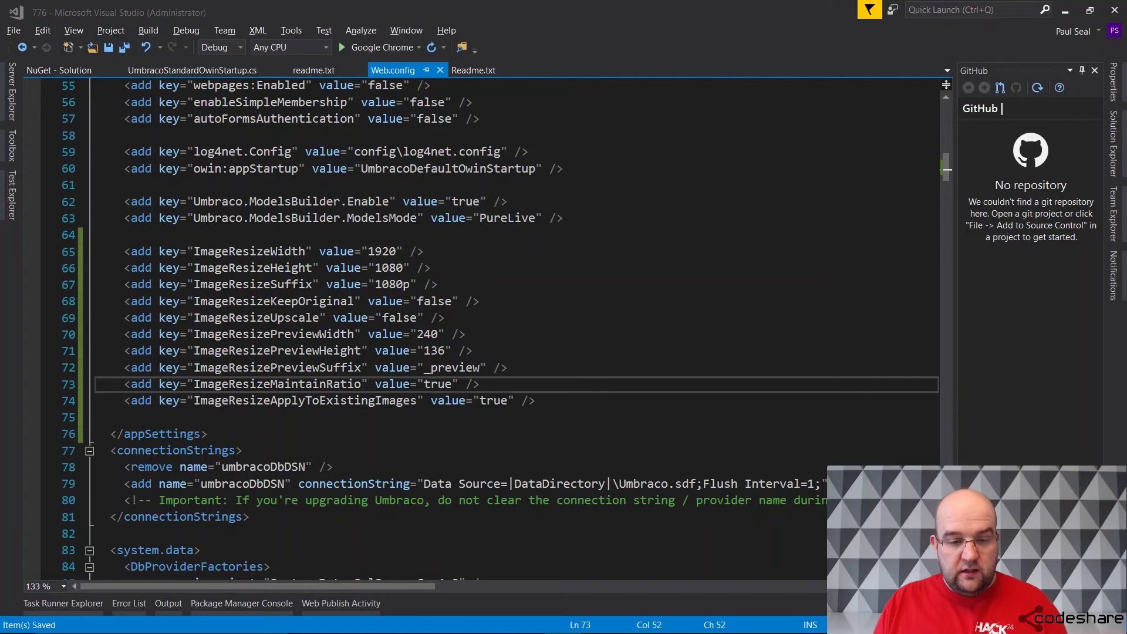
key("alt+Tab")
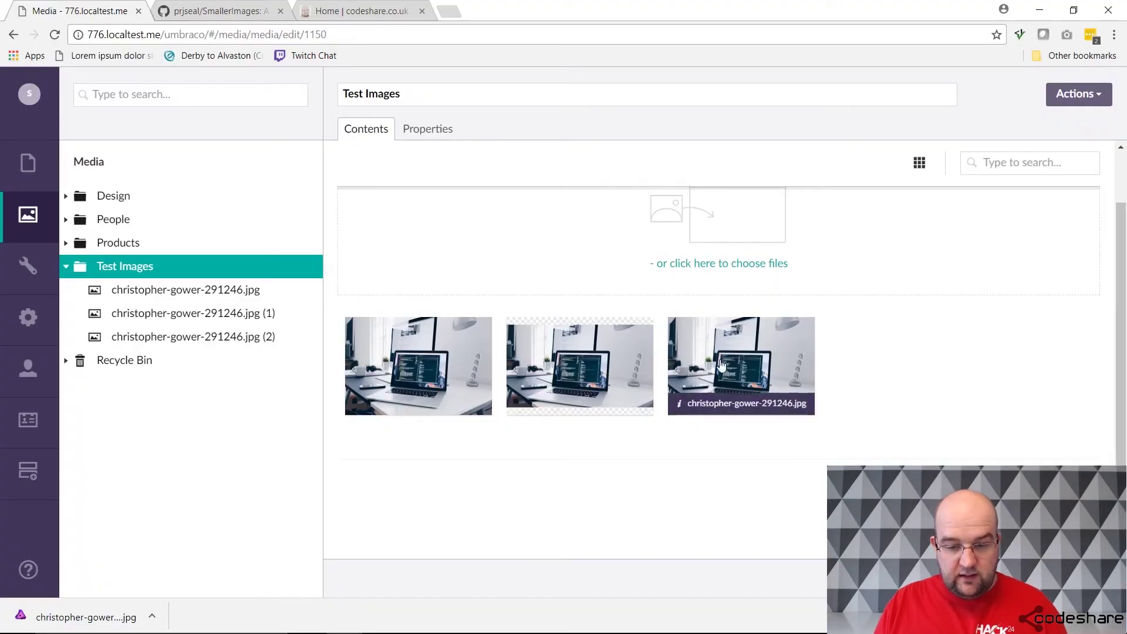
Open the original christopher-gower-291246.jpg and confirm it measures 1622 × 1080, size 235895
left_click(741, 370)
left_click(743, 403)
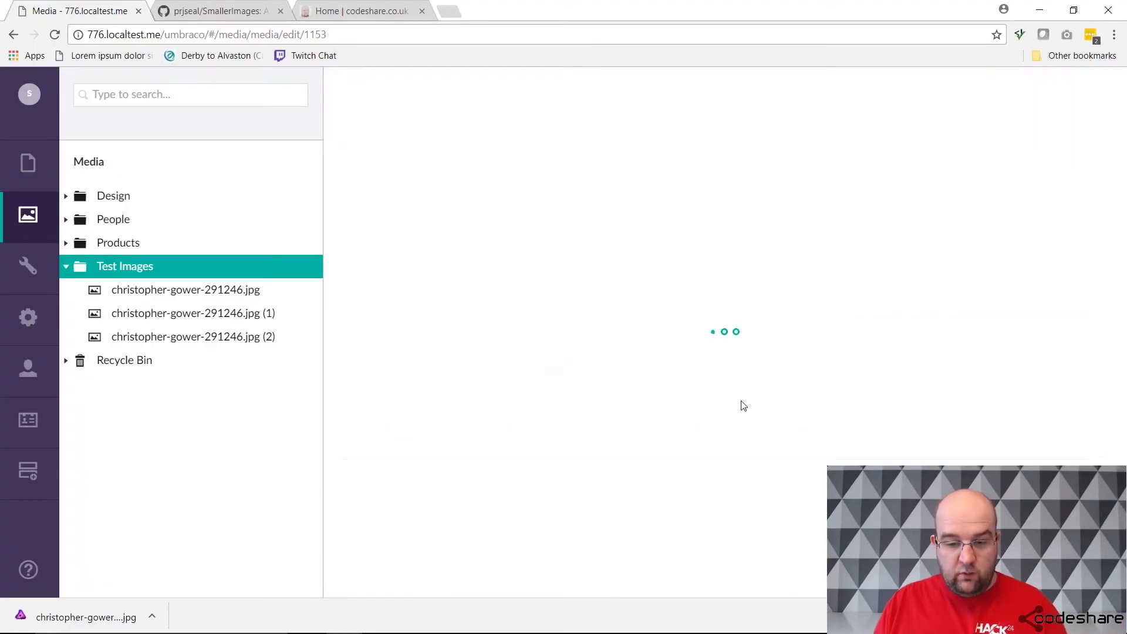
scroll(587, 499, "down", 3)
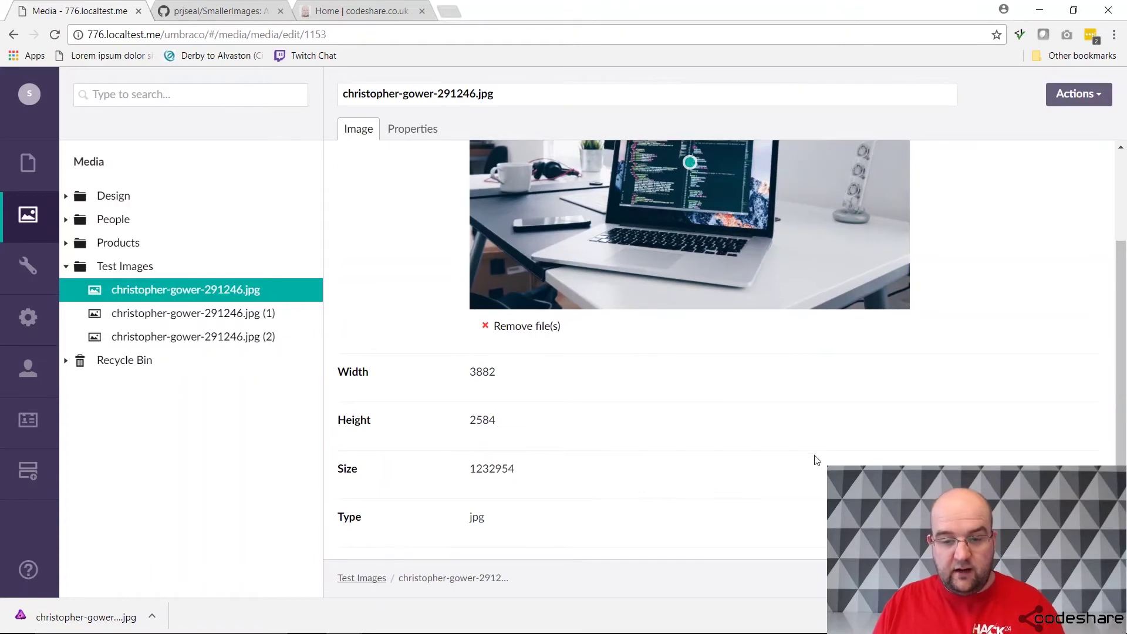
scroll(812, 458, "up", 3)
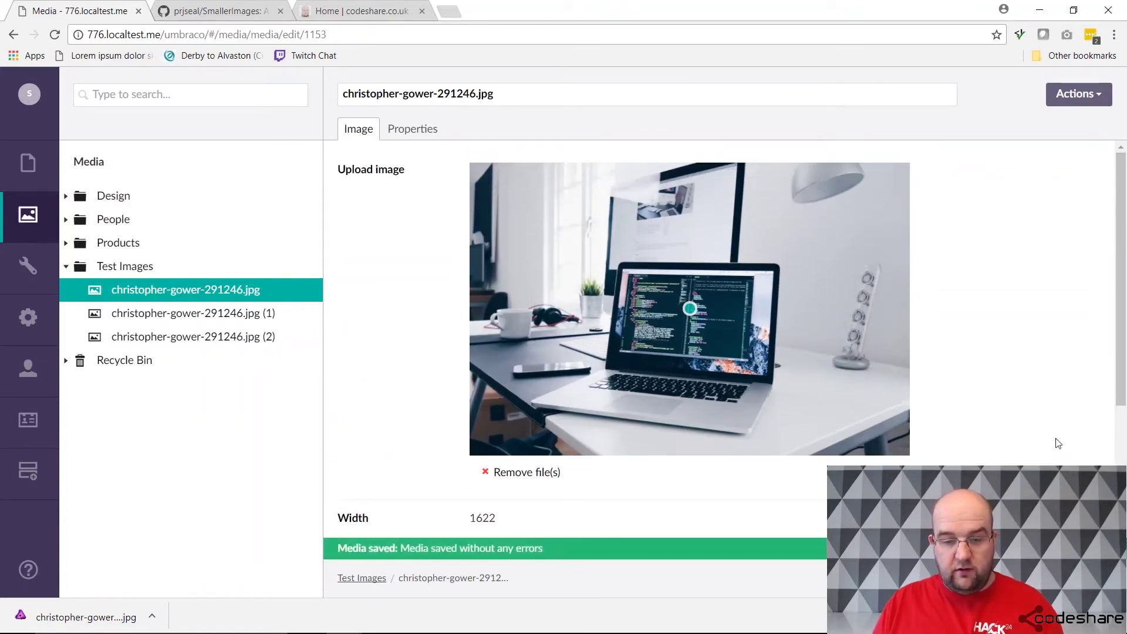
scroll(1050, 432, "down", 4)
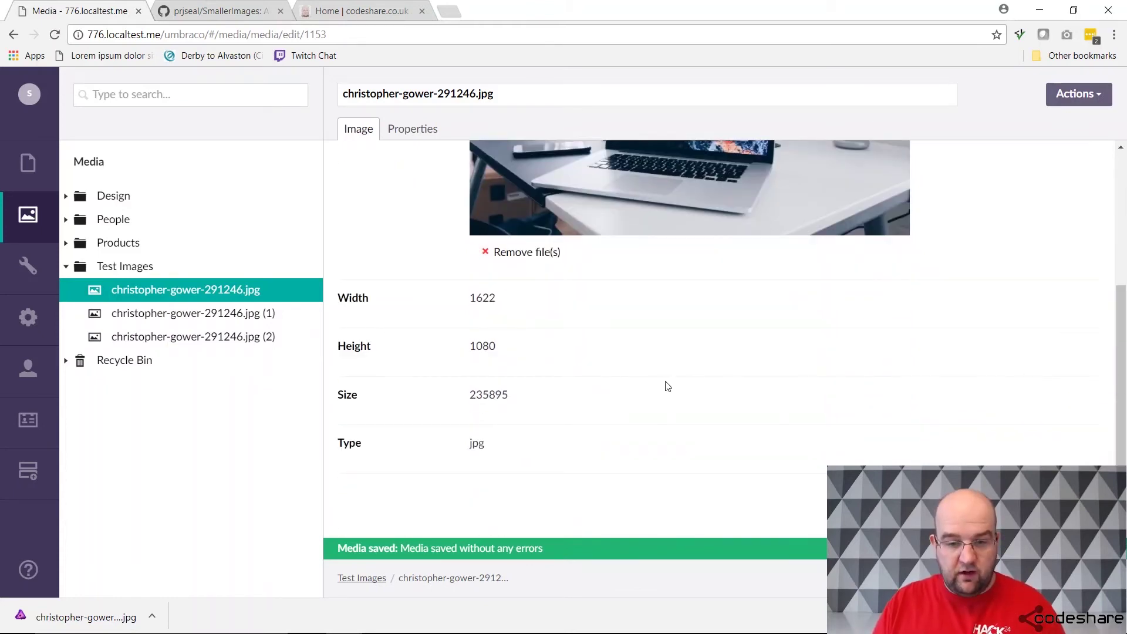
scroll(593, 400, "up", 1)
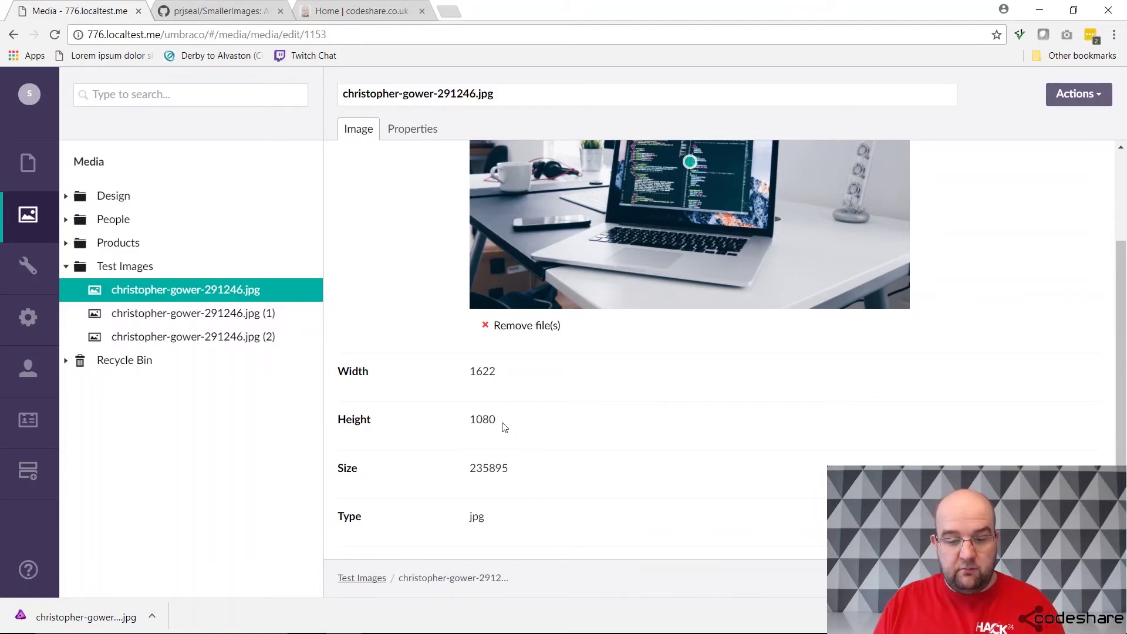
scroll(639, 448, "up", 2)
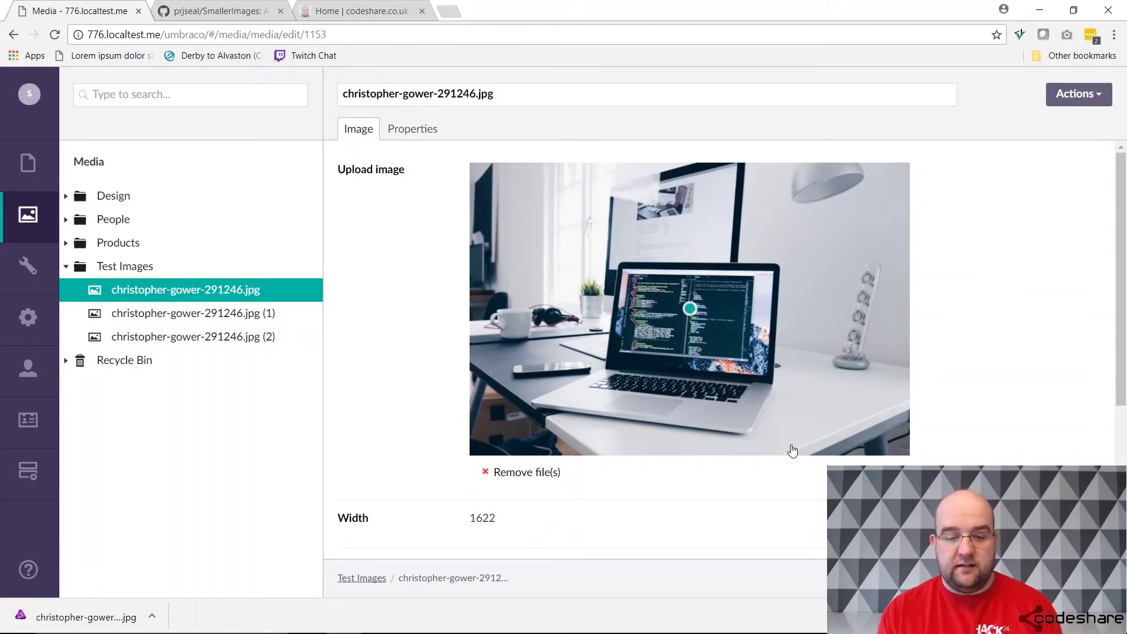
scroll(787, 439, "down", 2)
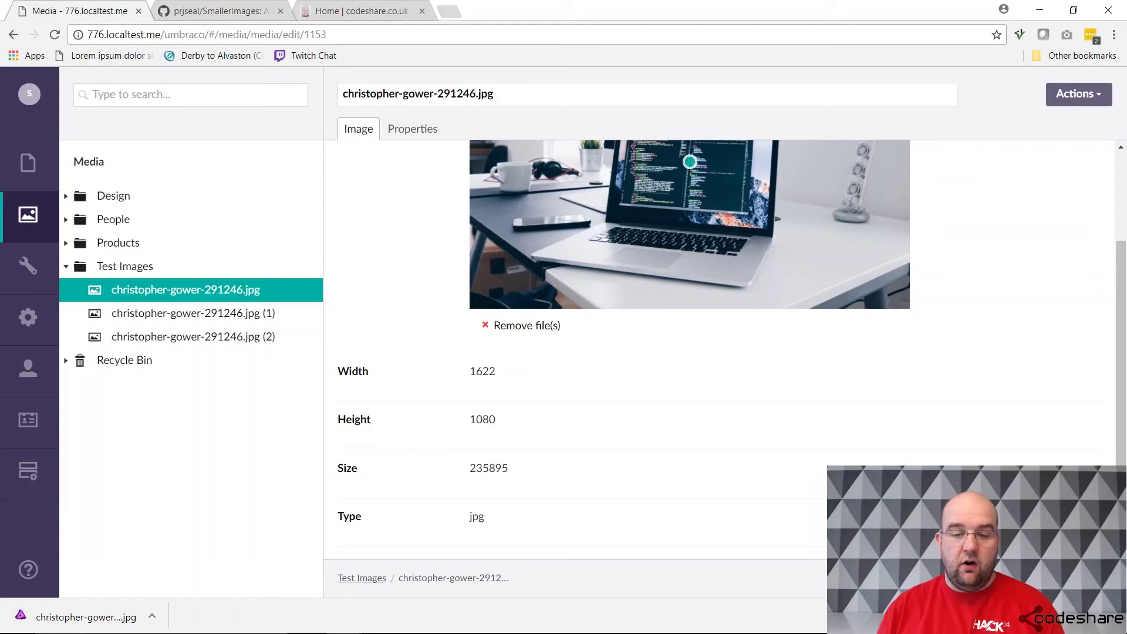
Compare Web.config's ImageResize settings with the 1622×1080 image details in Umbraco
key("alt+Tab")
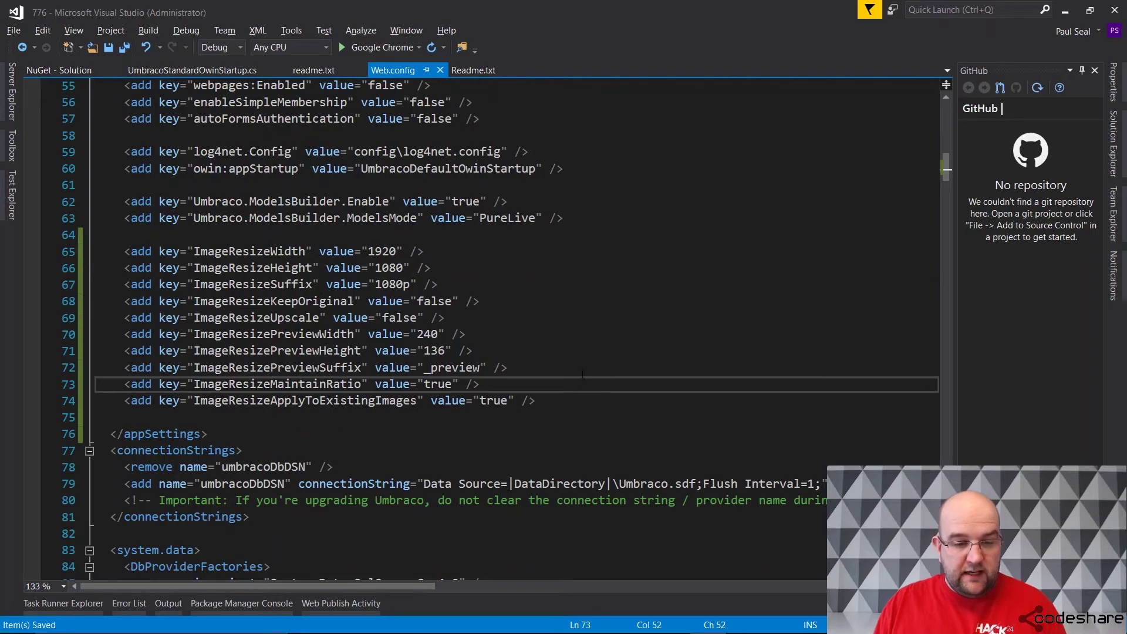
key("alt+Tab")
key("alt+Tab")
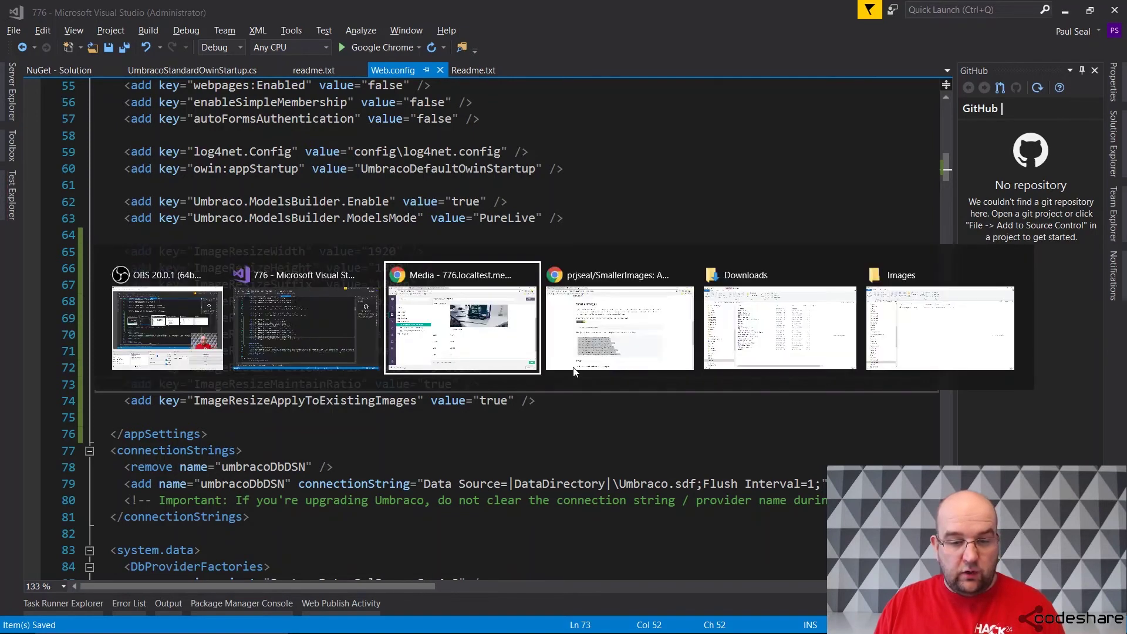
scroll(705, 387, "up", 1)
scroll(755, 404, "up", 2)
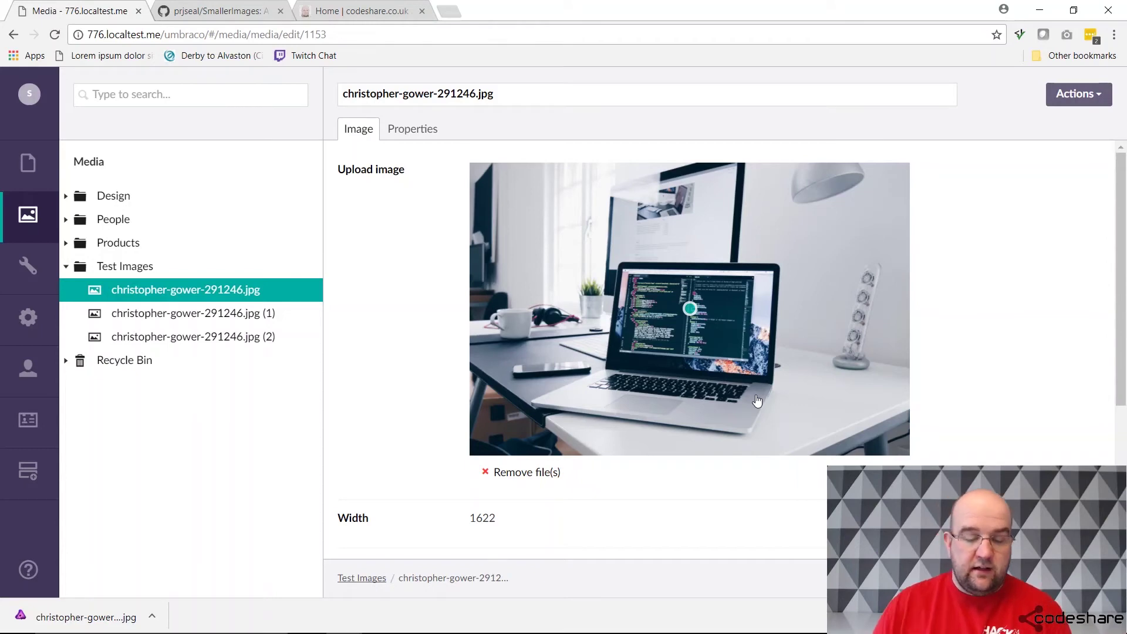
Run Install-Package SmallerImages in Visual Studio's Package Manager Console
mouse_move(555, 631)
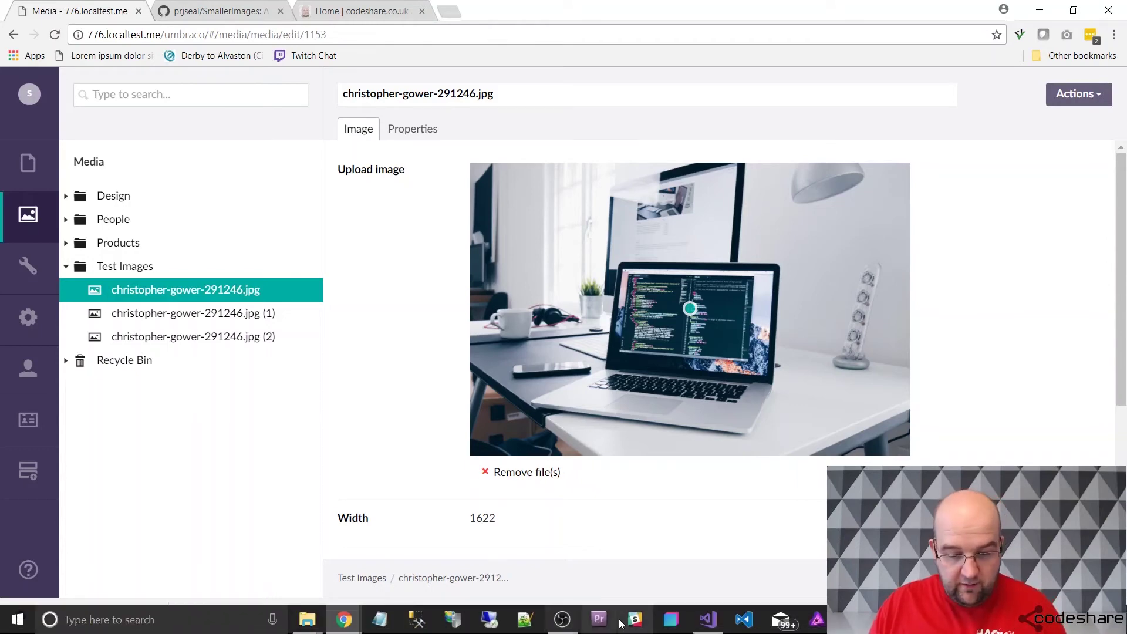
left_click(707, 619)
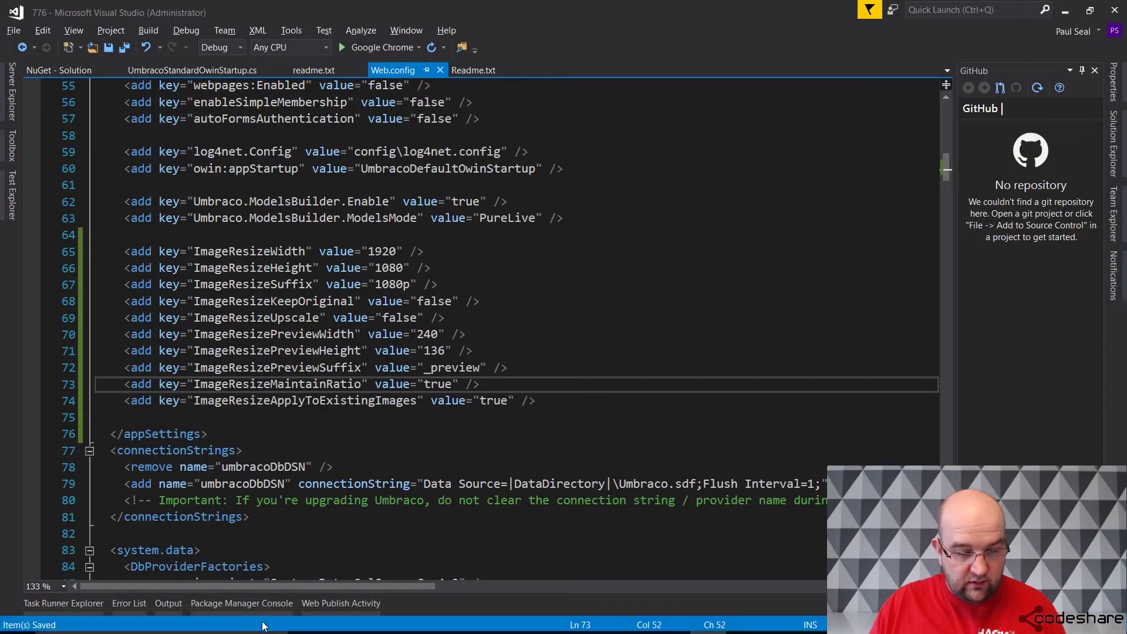
left_click(248, 603)
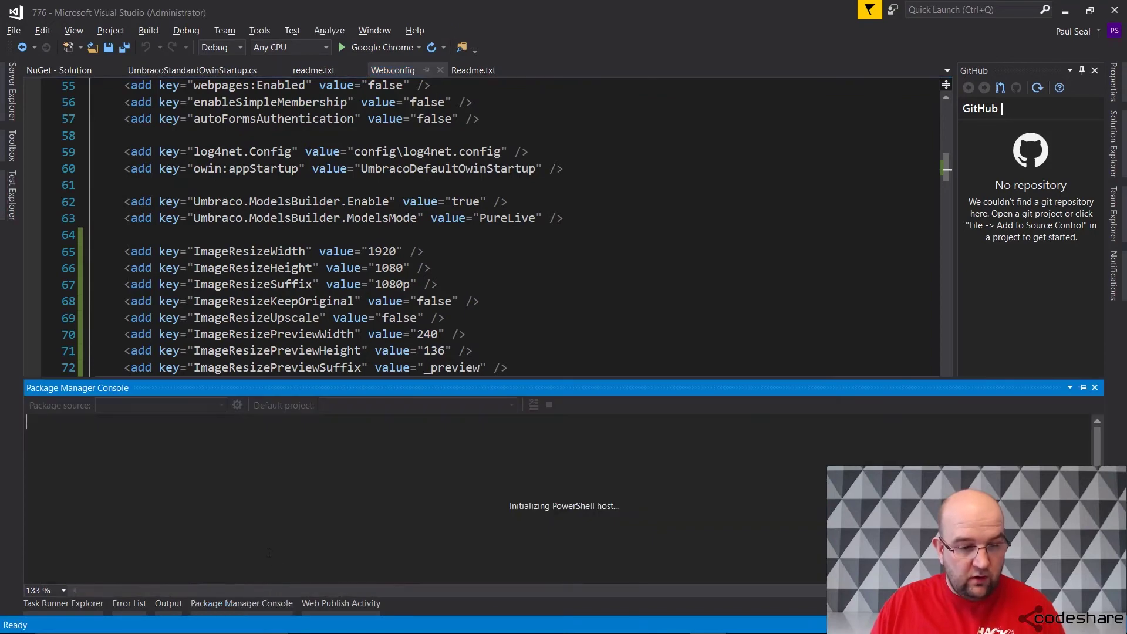
left_click(258, 33)
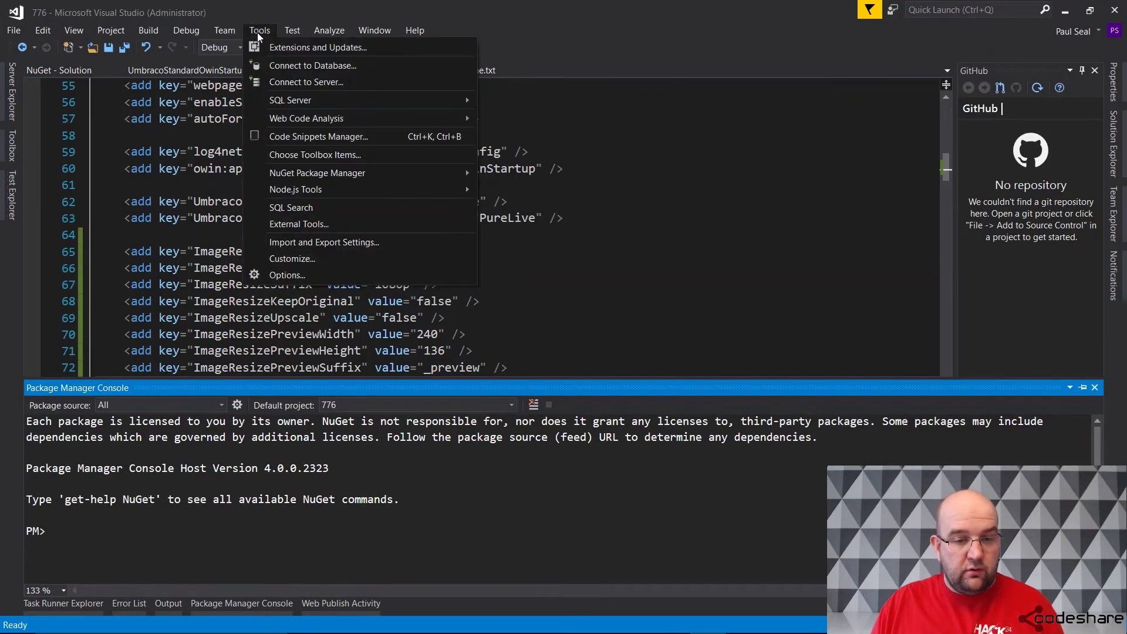
mouse_move(300, 171)
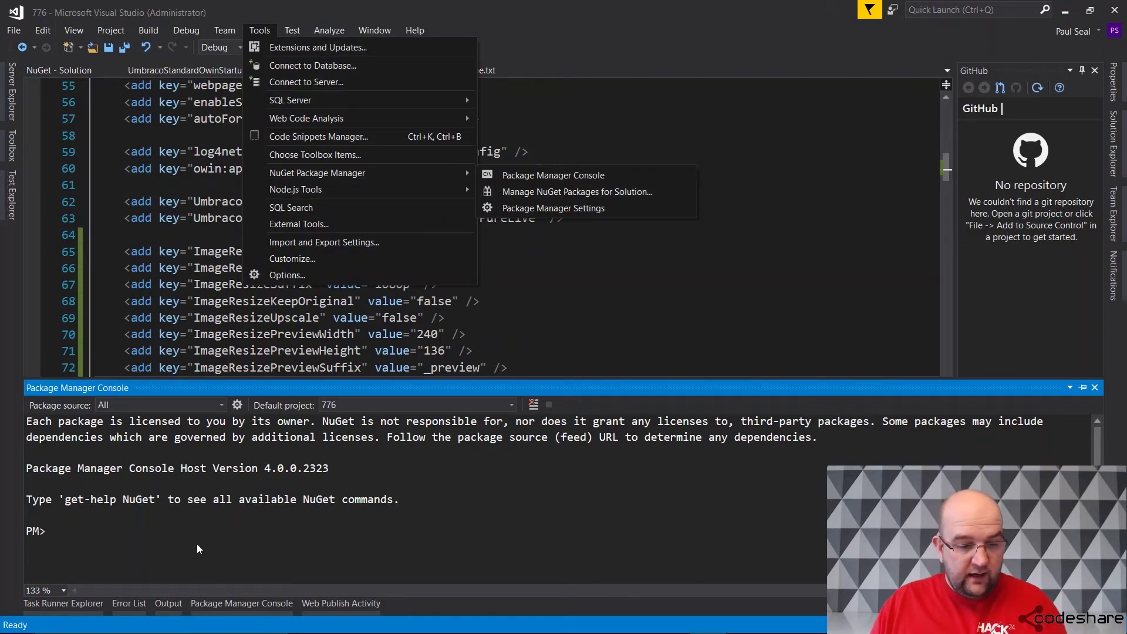
left_click(179, 523)
type("I")
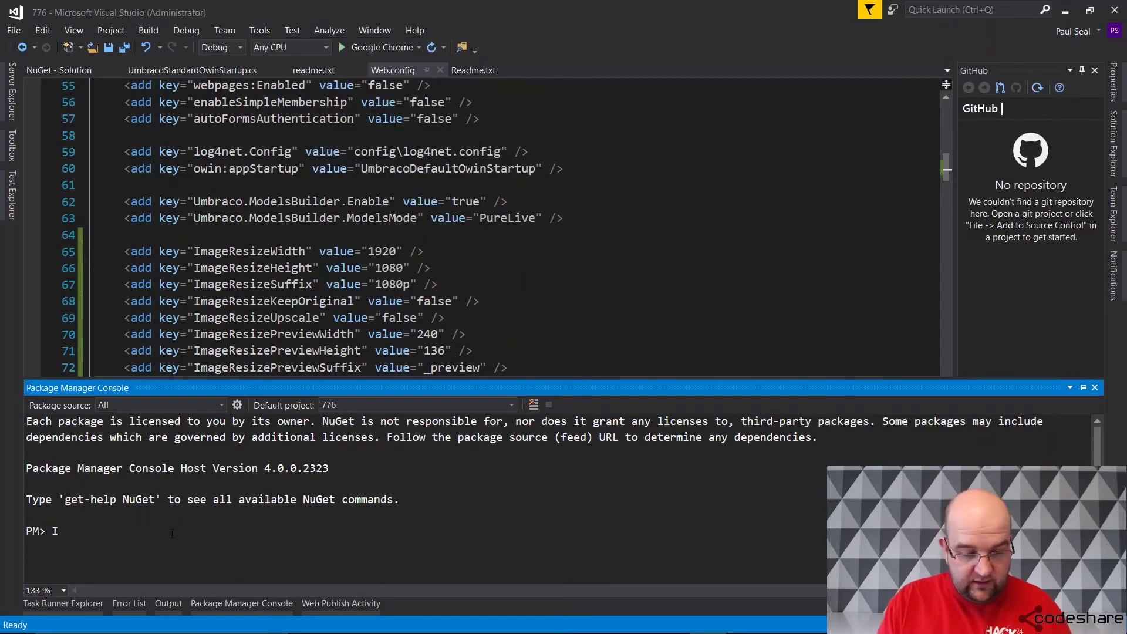
type("nstall-Pack")
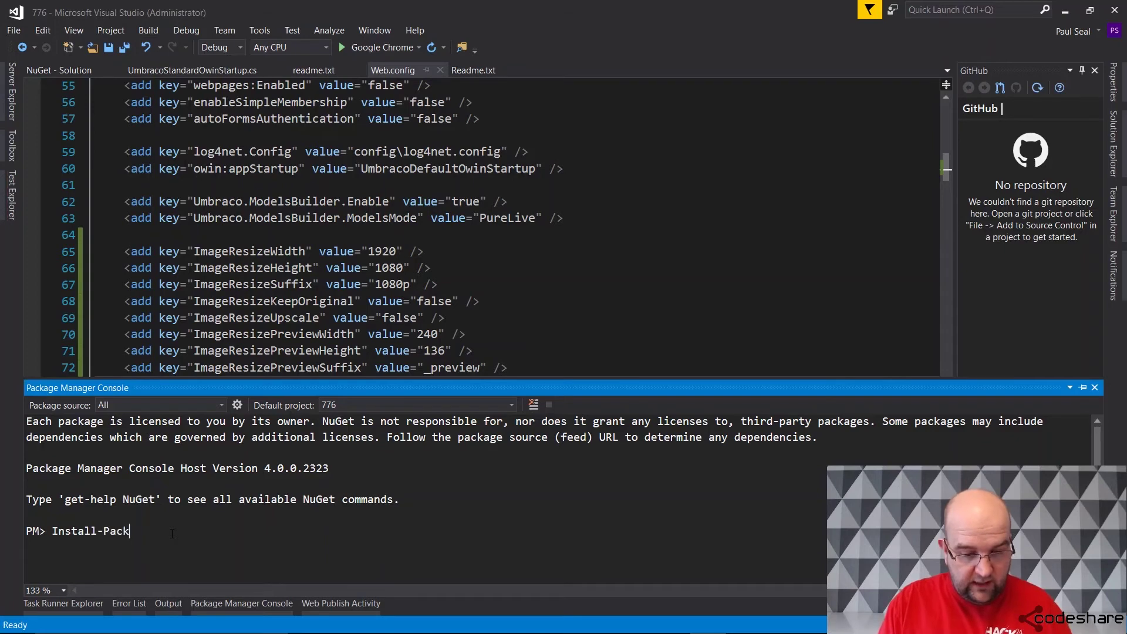
type("age Smal")
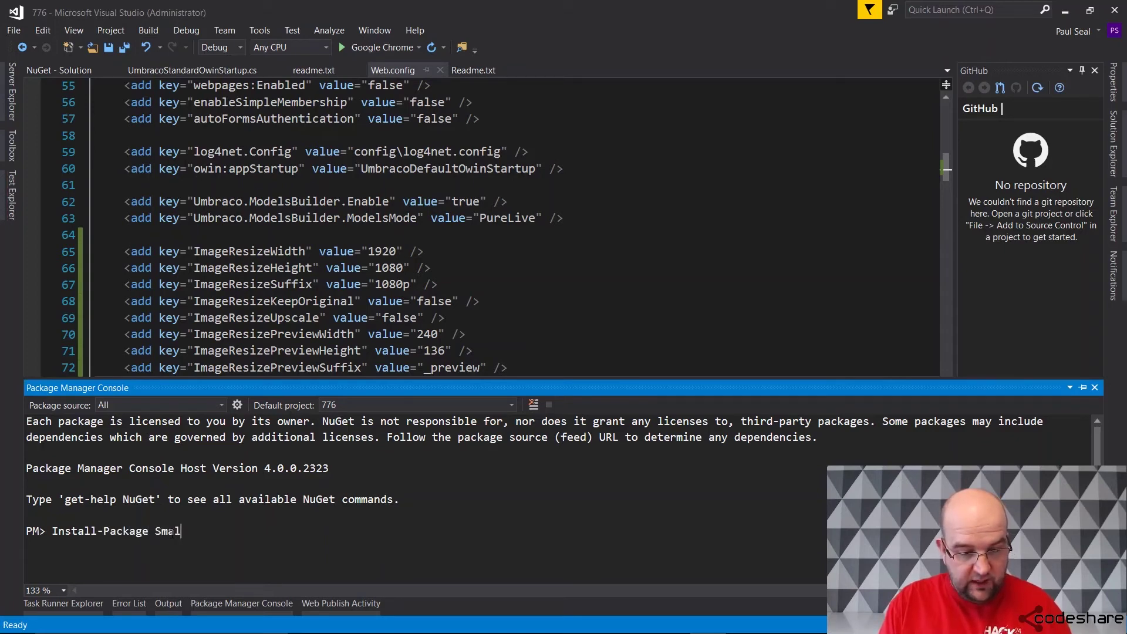
type("lerImages")
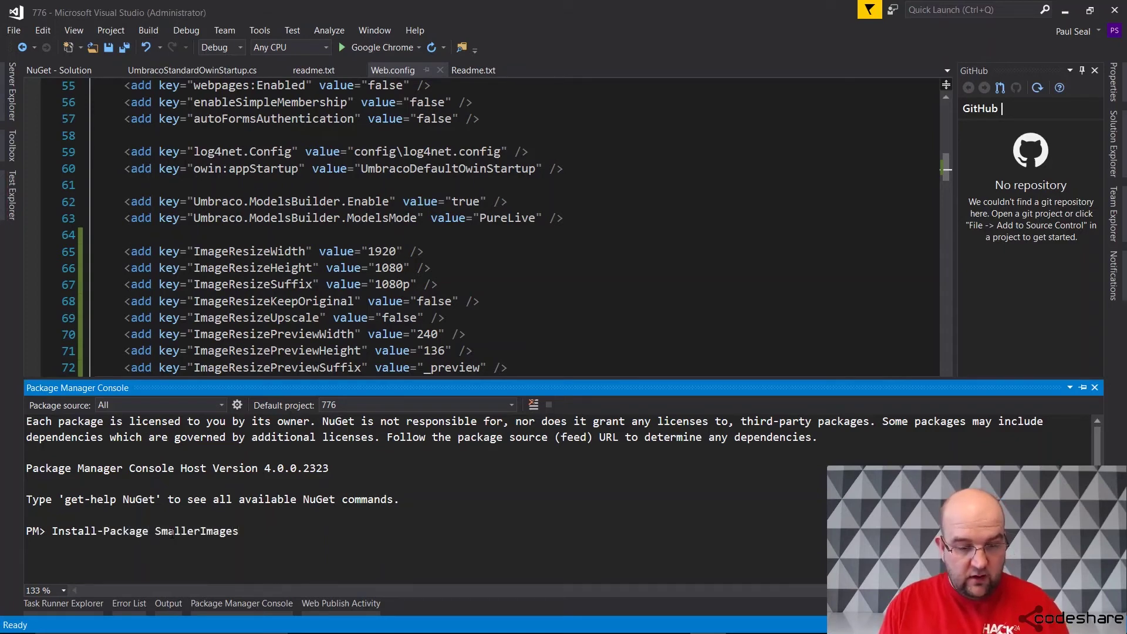
key("Return")
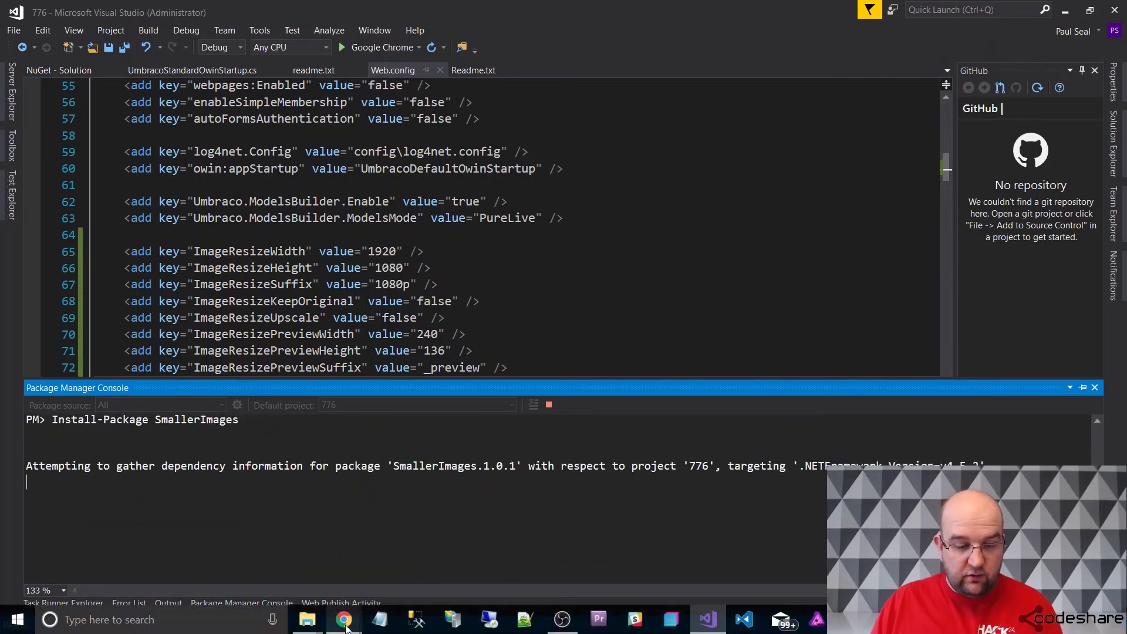
Switch back to the browser's SmallerImages GitHub repository page
mouse_move(344, 628)
left_click(320, 588)
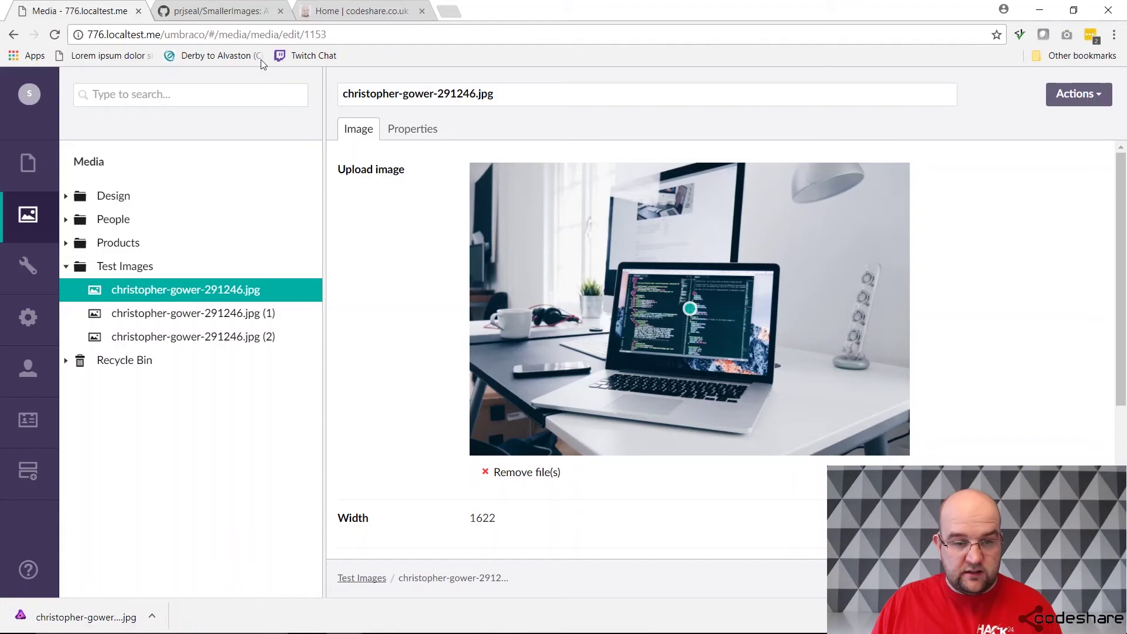
left_click(229, 11)
scroll(284, 130, "up", 8)
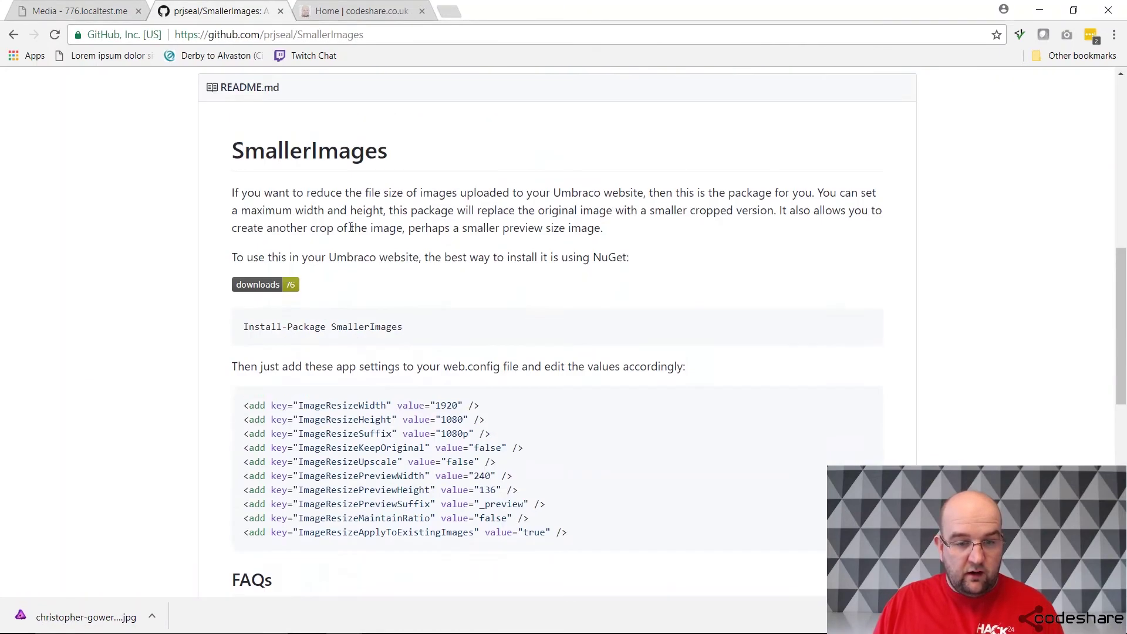
scroll(357, 241, "down", 1)
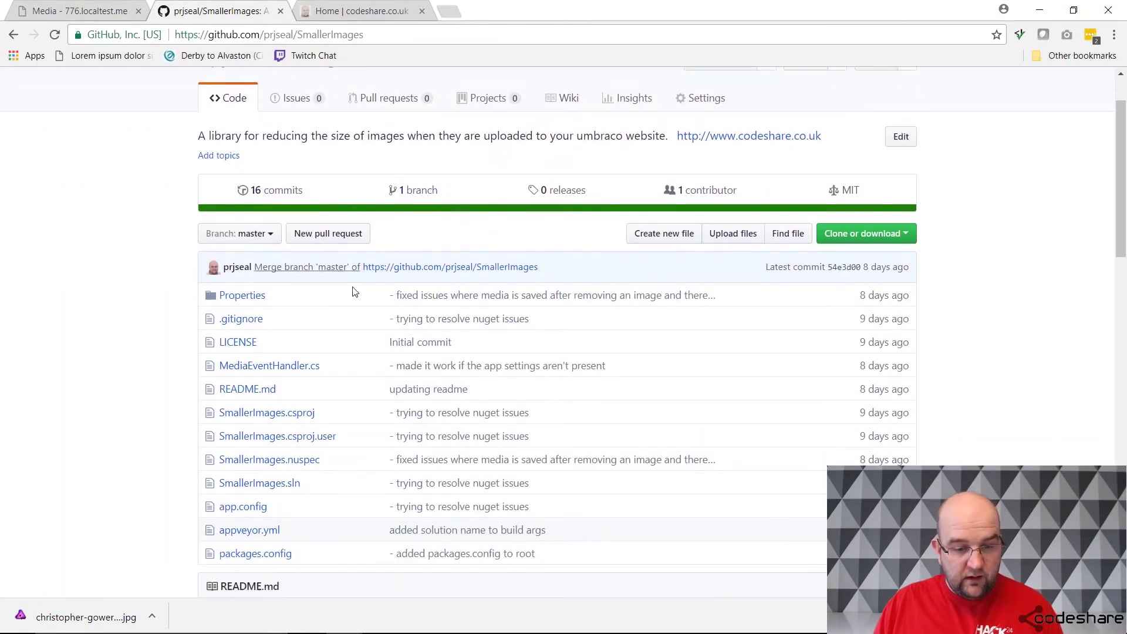
Open MediaEventHandler.cs and scroll through its source code
left_click(289, 368)
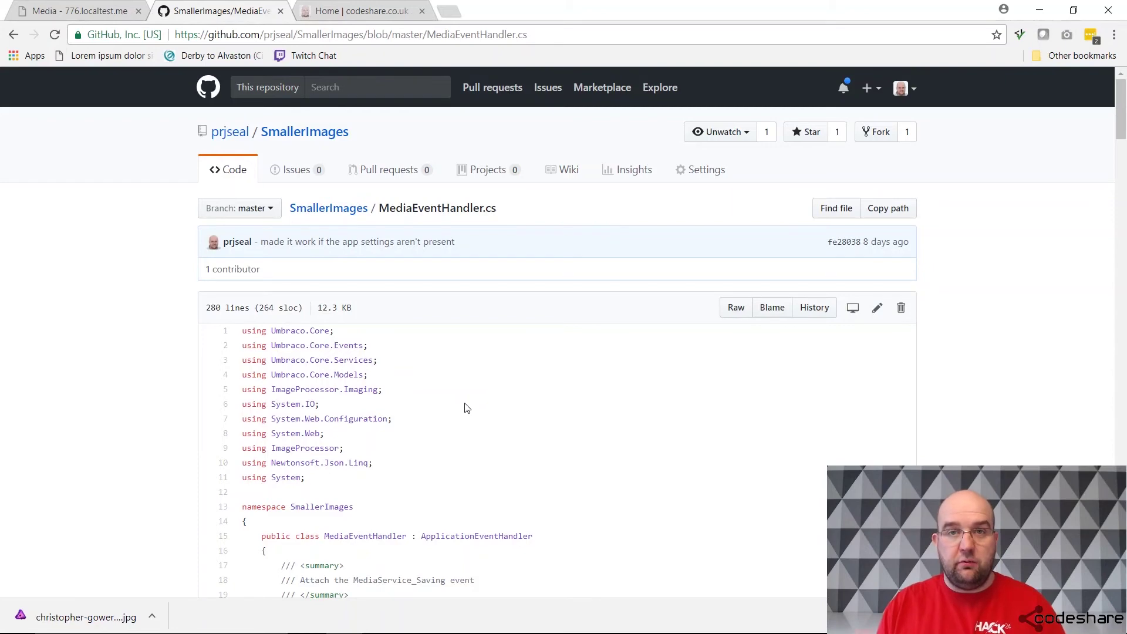
scroll(467, 407, "down", 9)
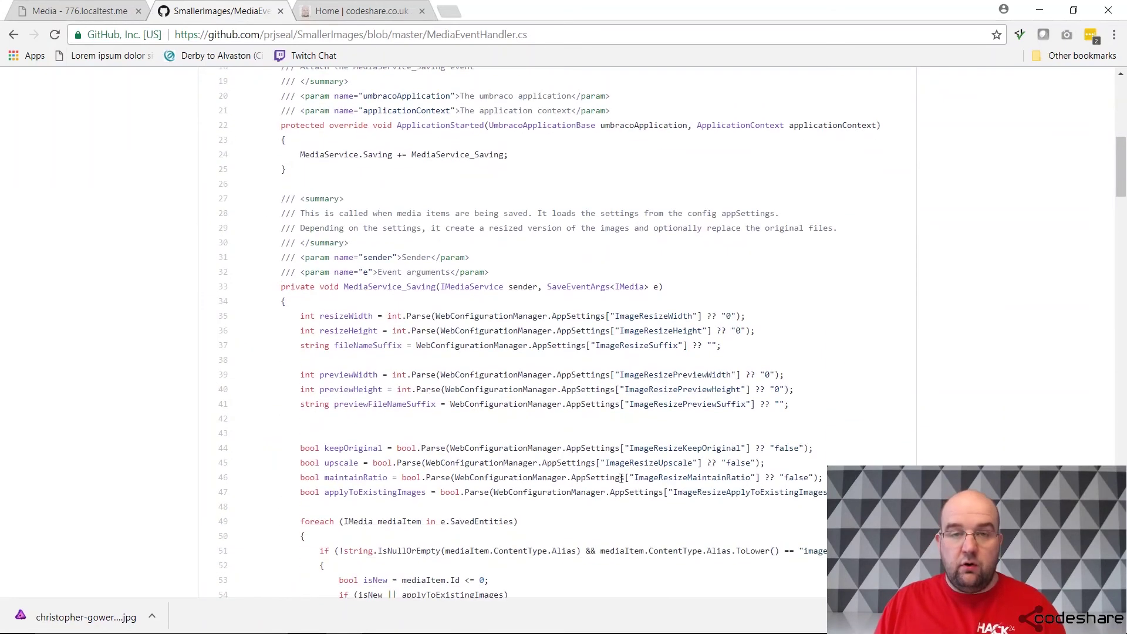
scroll(416, 367, "up", 10)
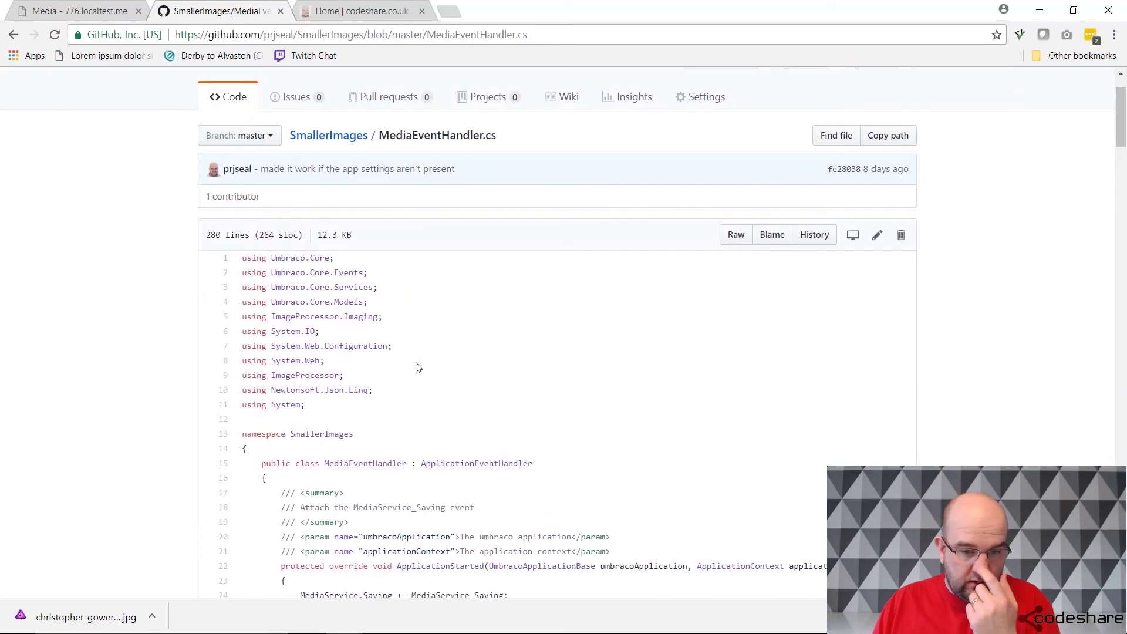
scroll(351, 398, "down", 5)
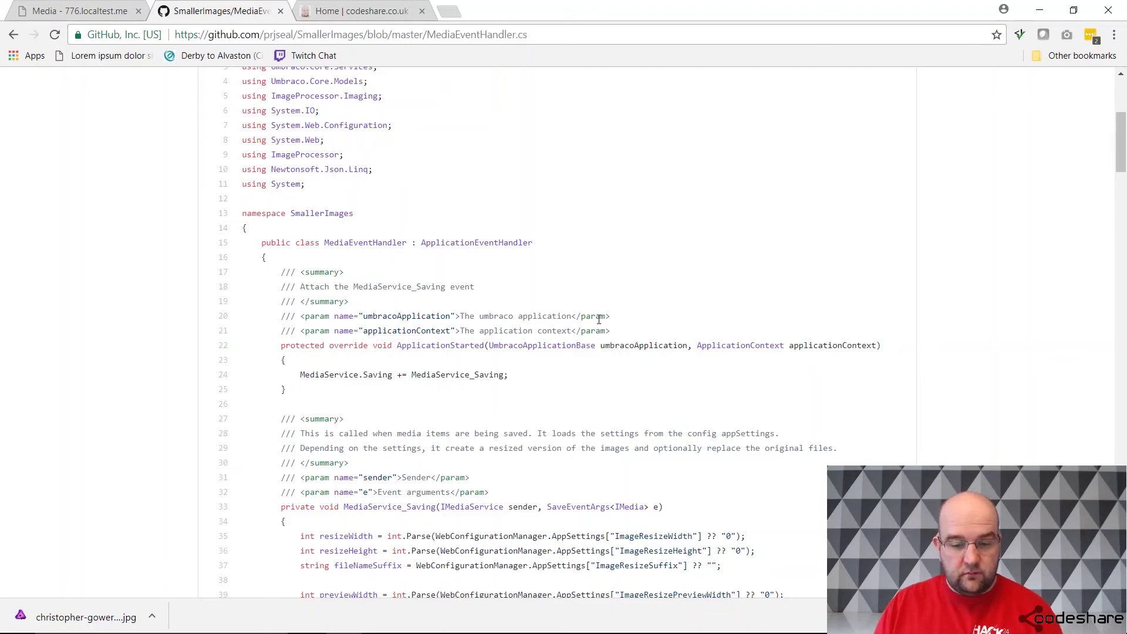
scroll(599, 329, "down", 14)
scroll(604, 335, "down", 5)
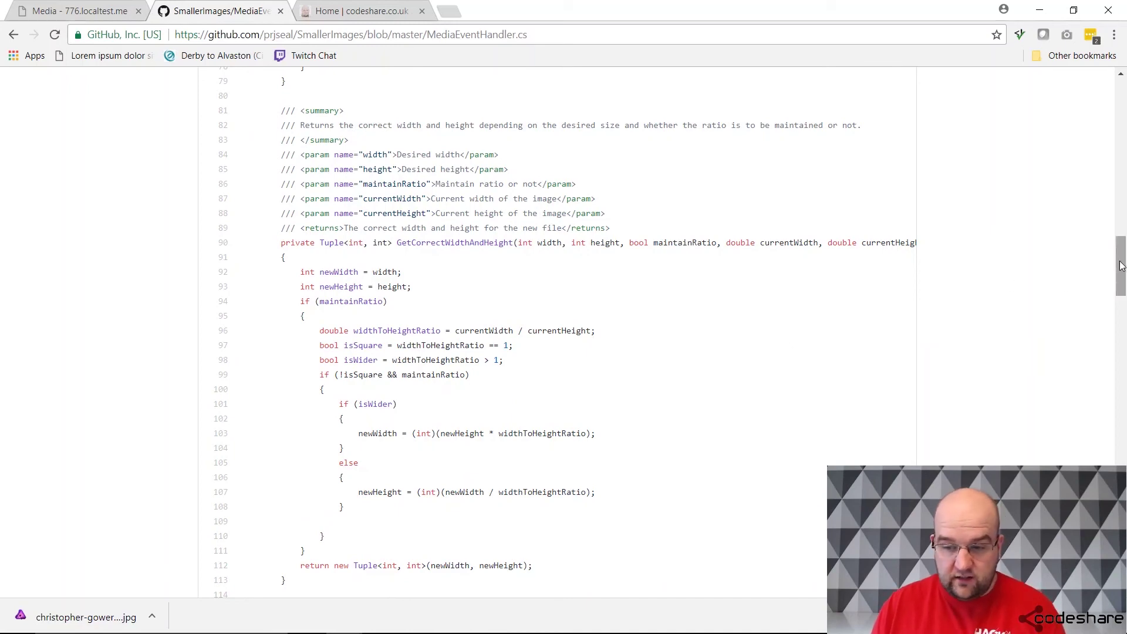
left_click_drag(1120, 267, 1122, 94)
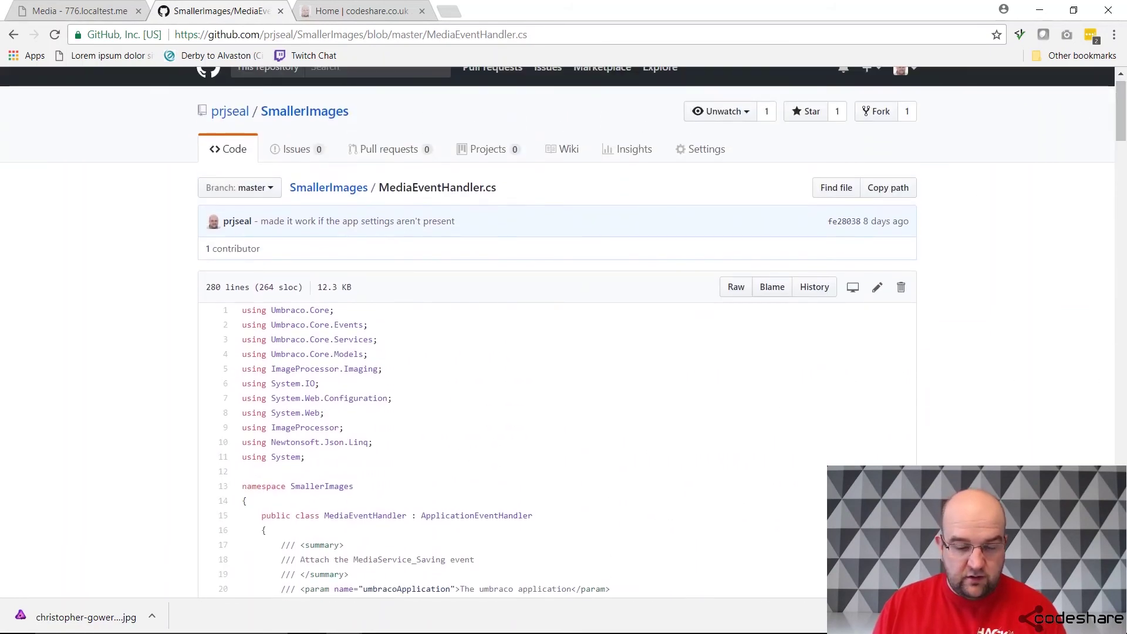
Reload all externally changed files in Visual Studio, including Web.config
mouse_move(605, 627)
left_click(707, 620)
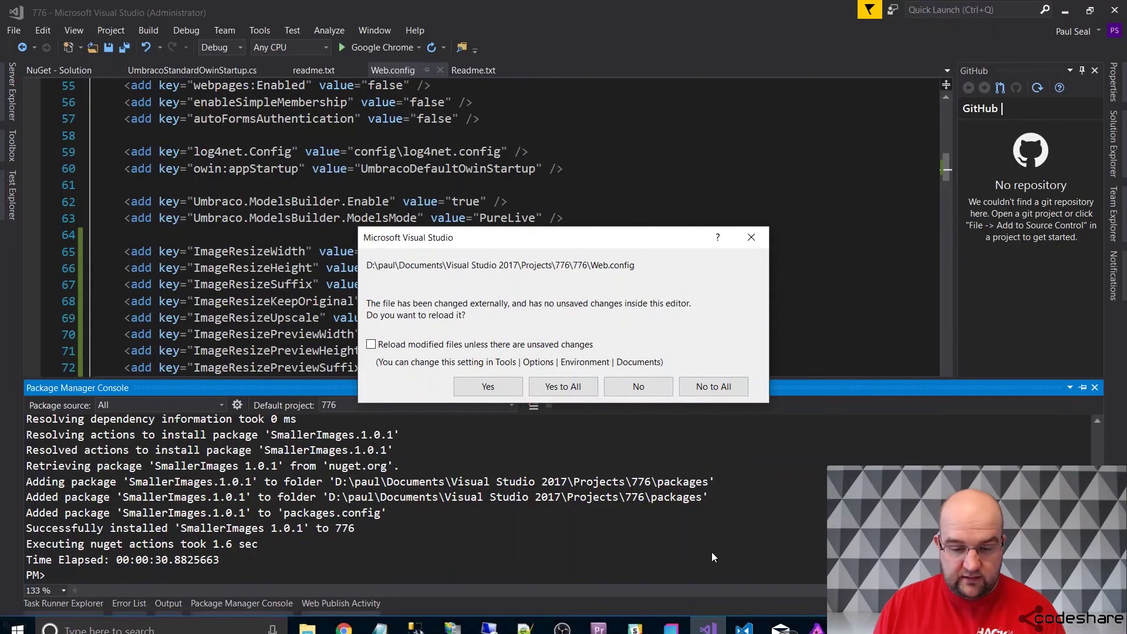
left_click(569, 386)
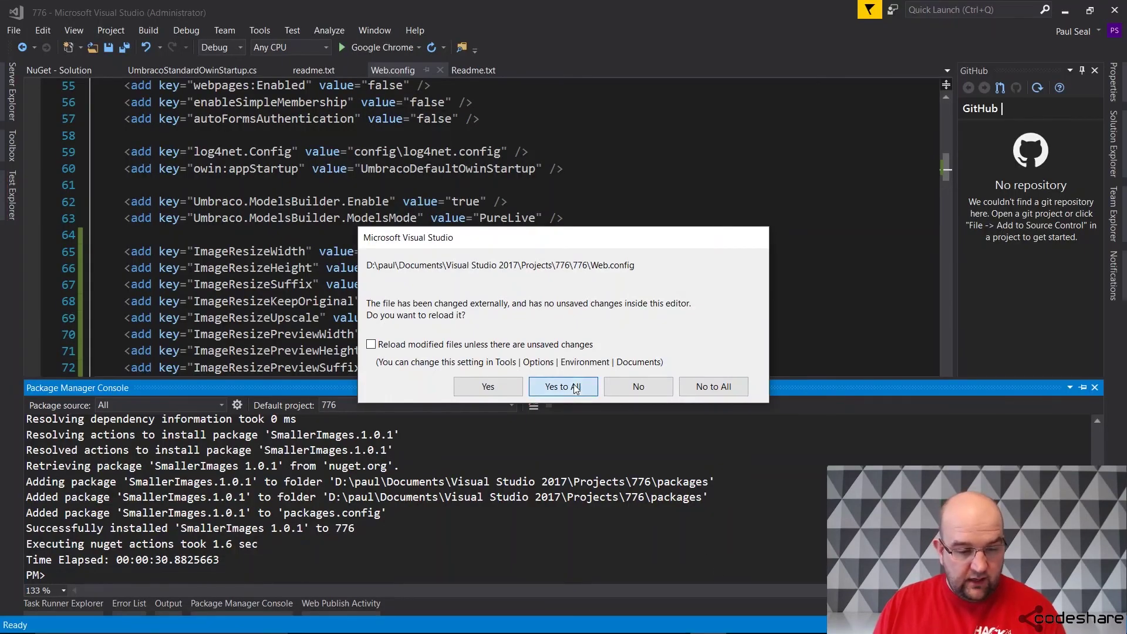
left_click(524, 297)
scroll(524, 297, "down", 4)
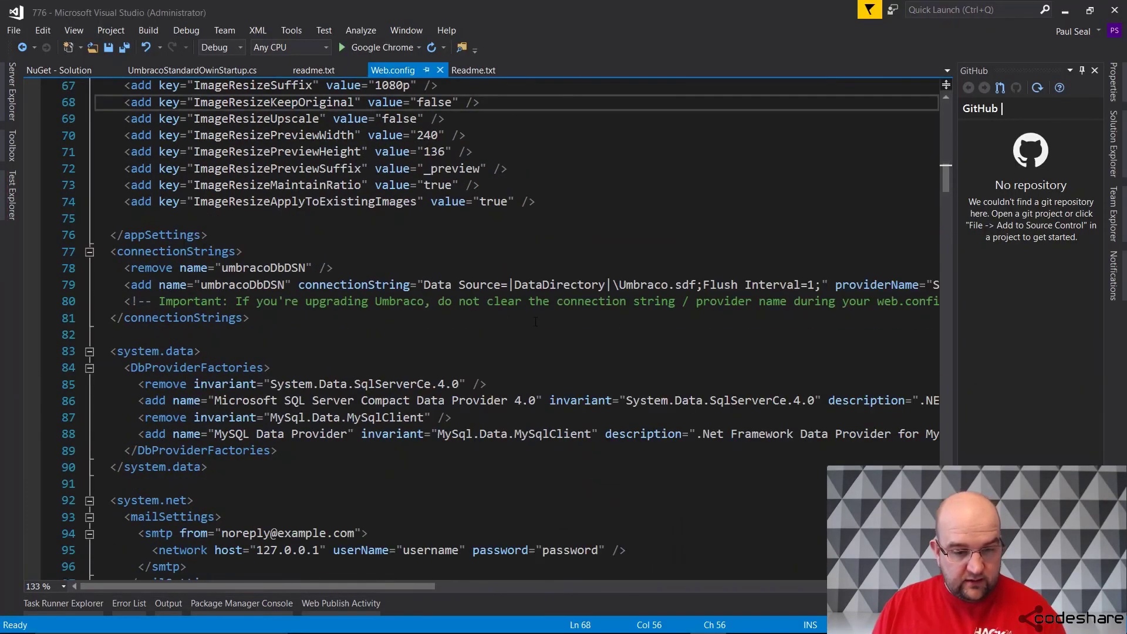
scroll(525, 297, "up", 6)
Close all open documents and return to the browser
left_click(406, 29)
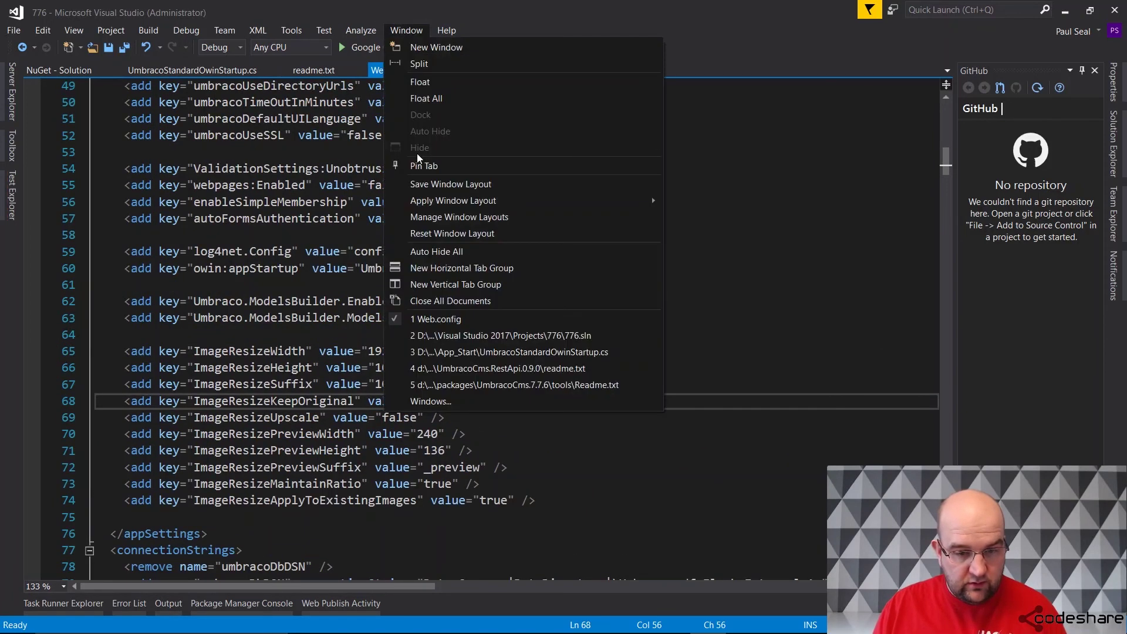
left_click(445, 307)
key("alt+Tab")
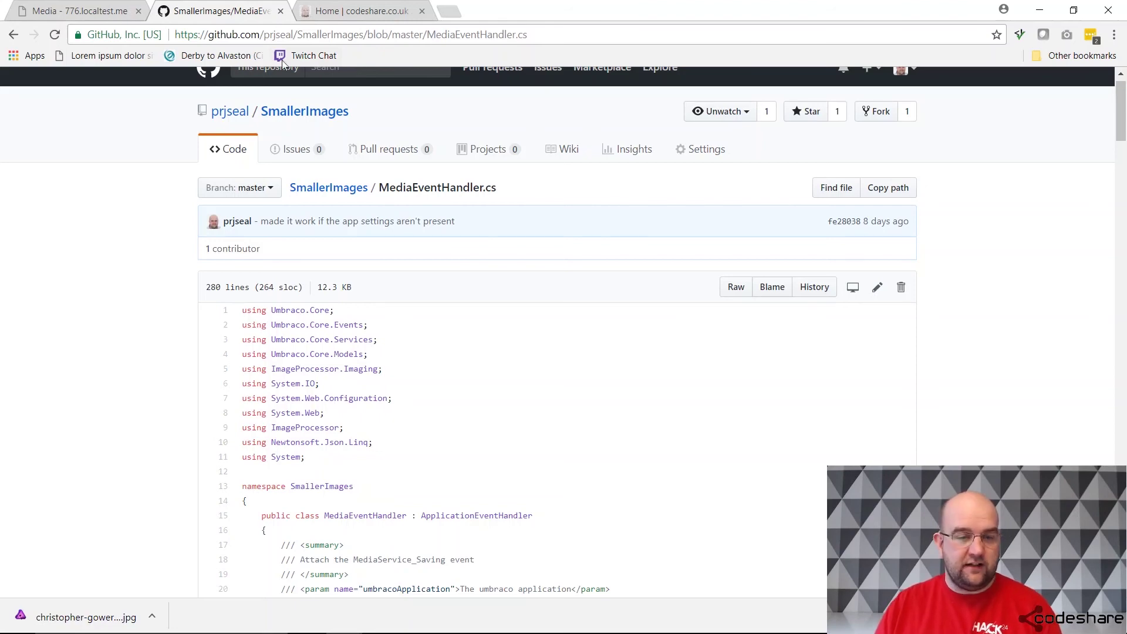
Go to our.umbraco.org from the codeshare tab
scroll(283, 150, "up", 1)
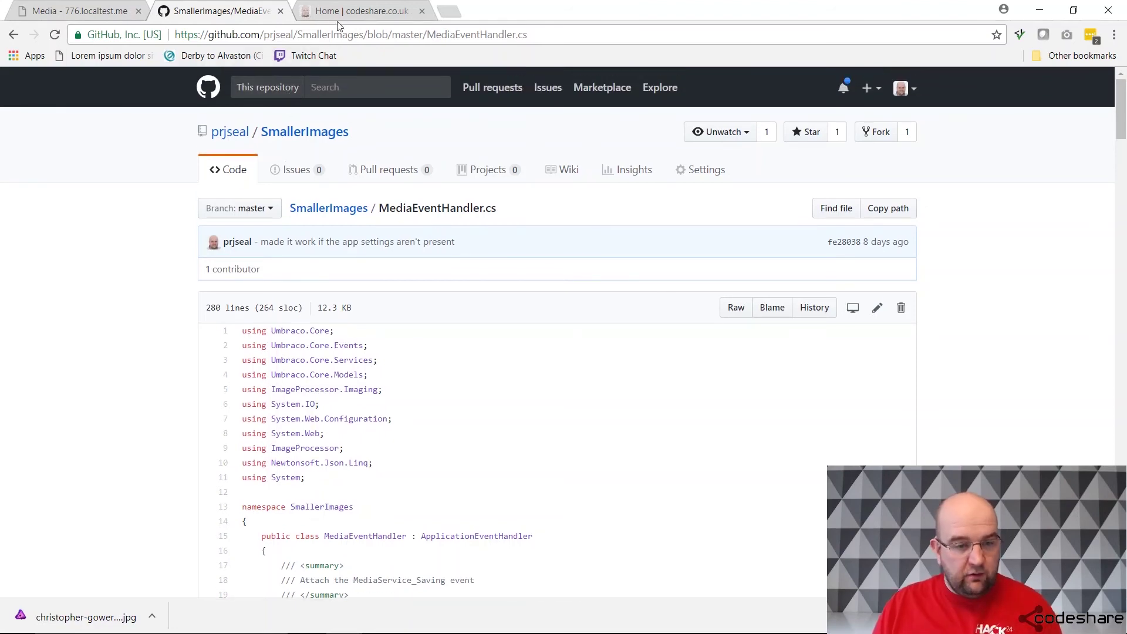
left_click(347, 6)
left_click(326, 33)
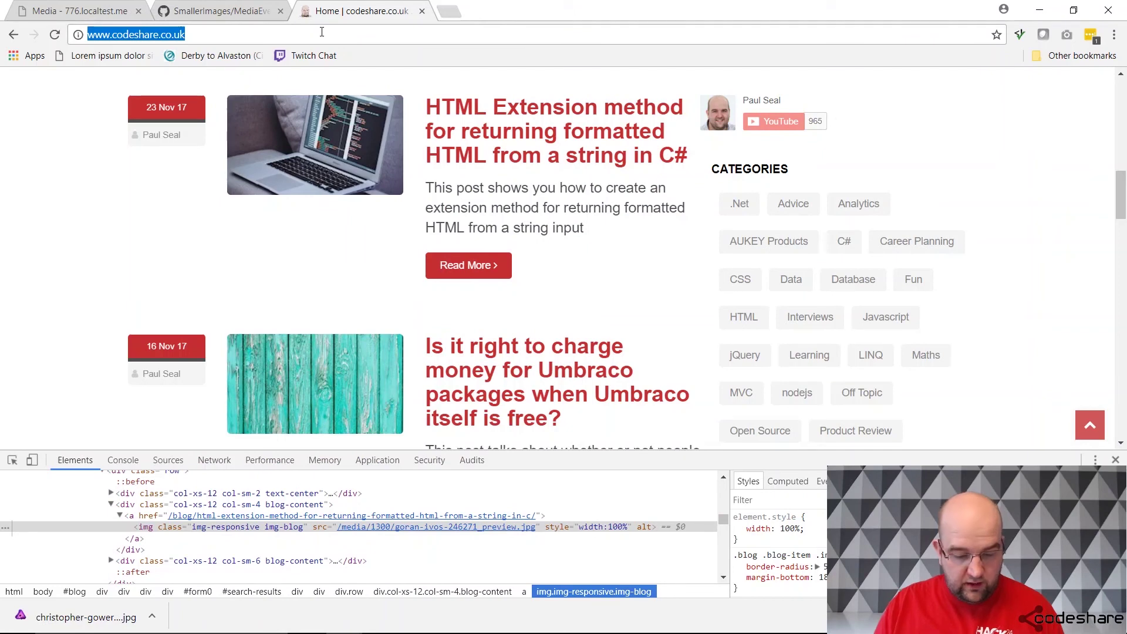
type("our")
key("Return")
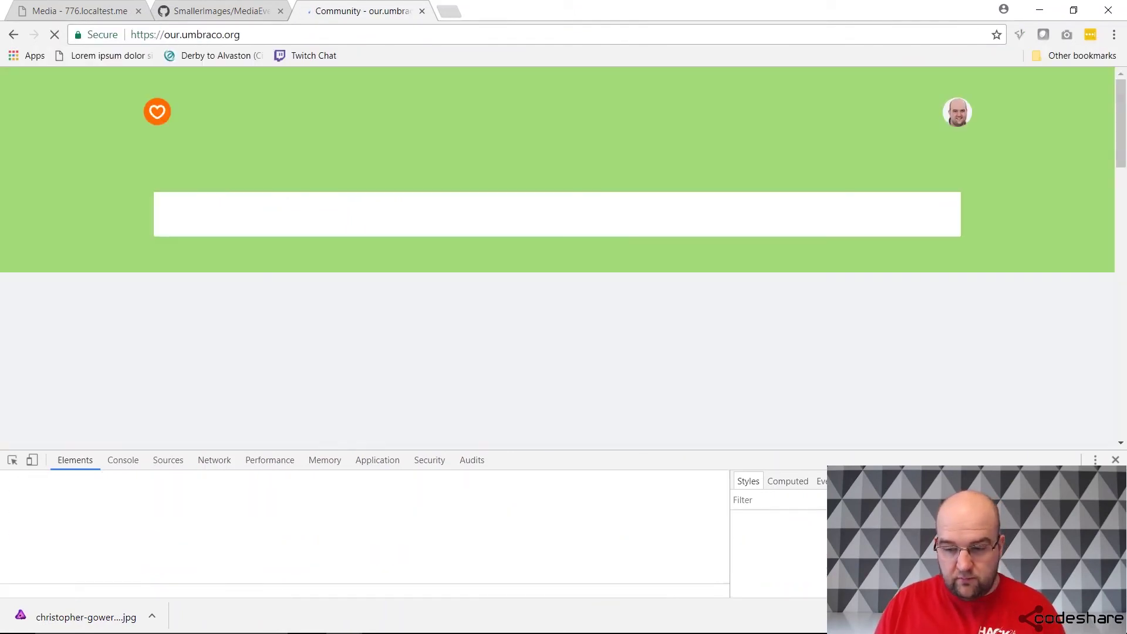
Find SmallerImages in the Projects list and browse its project page
left_click(684, 117)
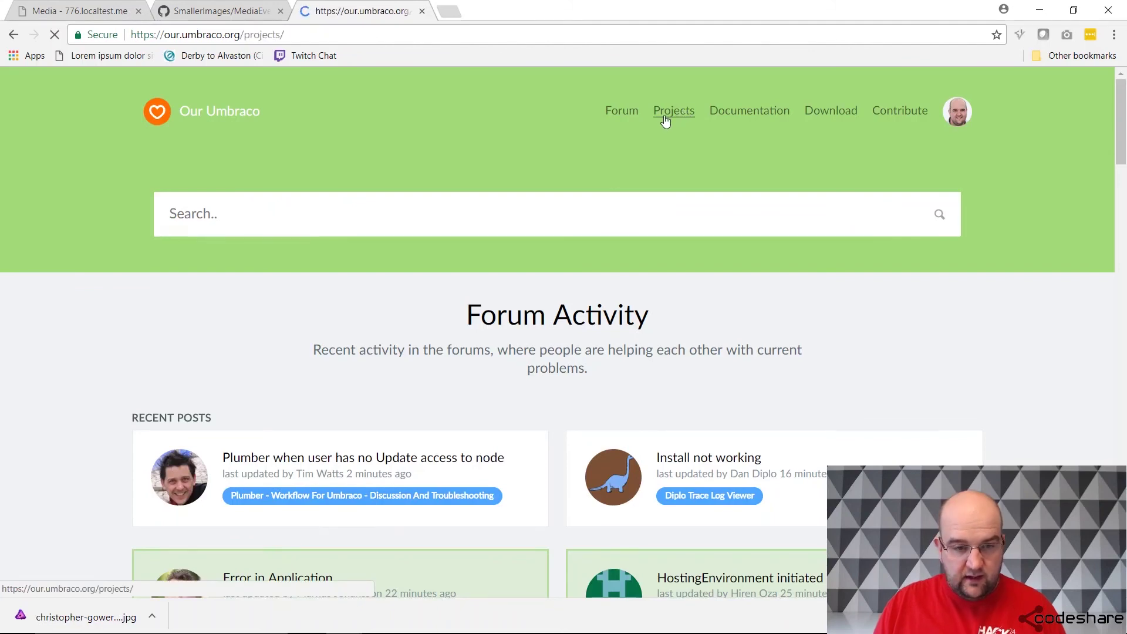
scroll(551, 259, "down", 9)
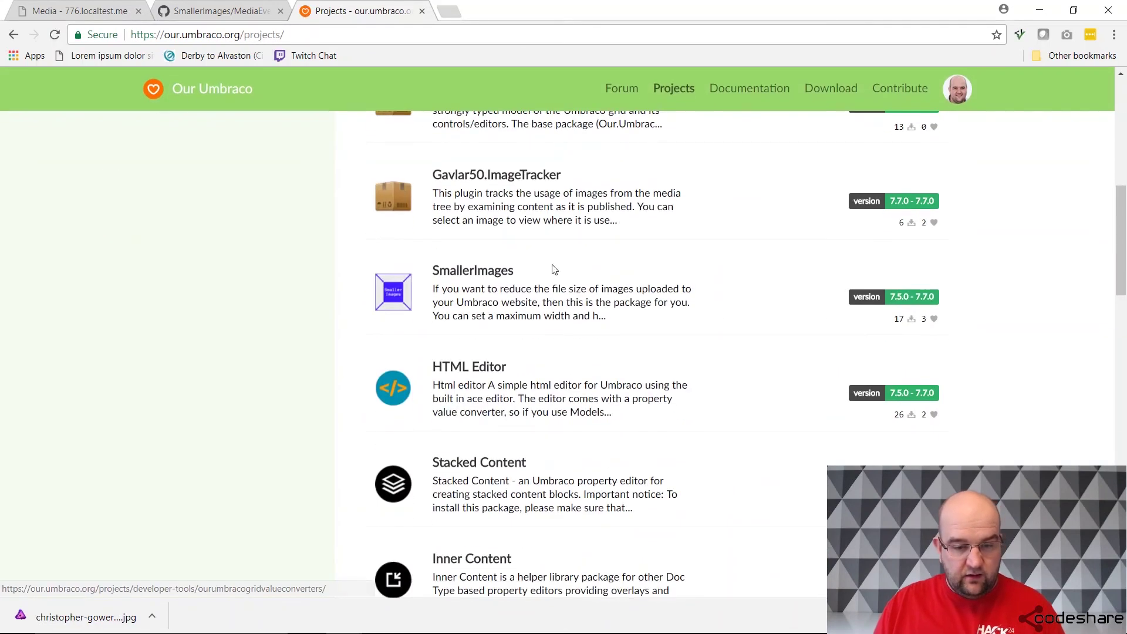
left_click(491, 270)
scroll(557, 253, "down", 2)
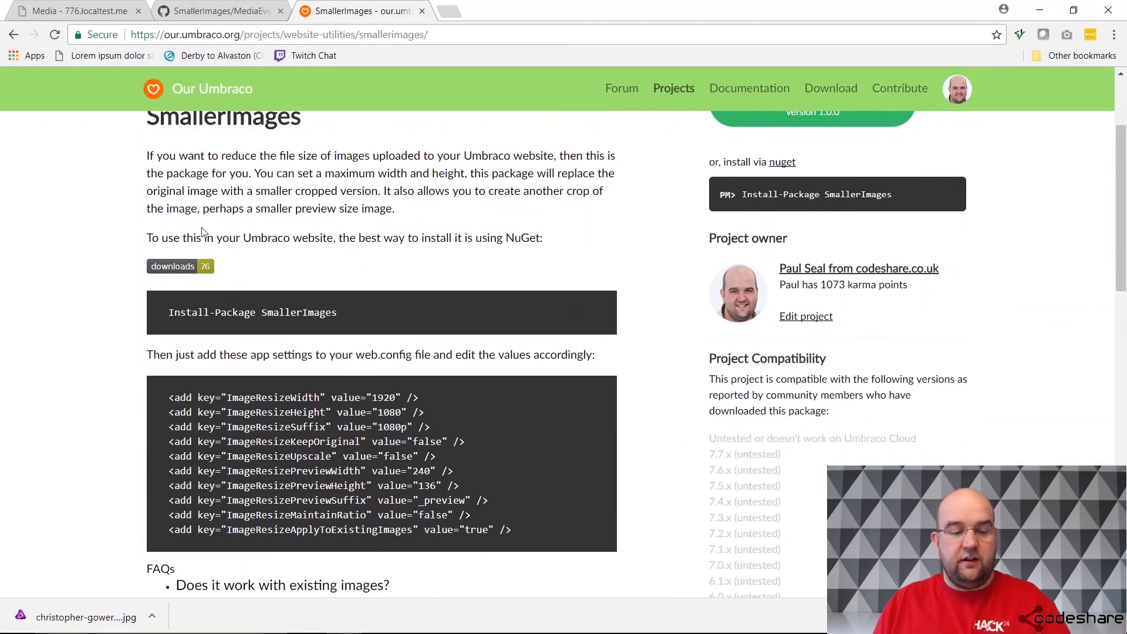
scroll(415, 315, "down", 1)
scroll(818, 387, "up", 1)
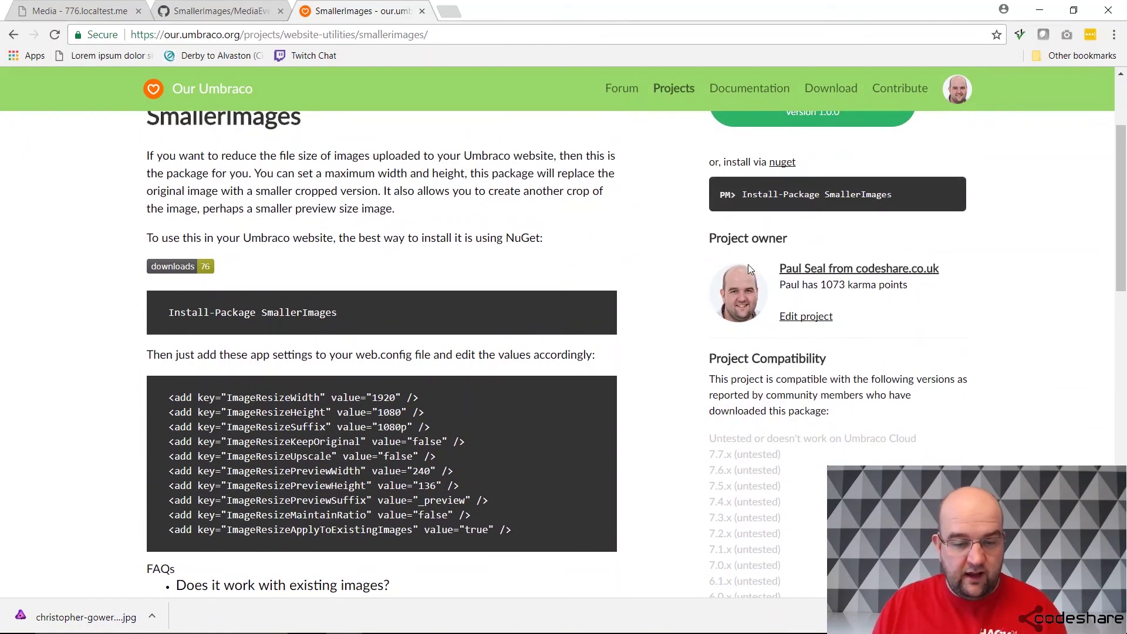
scroll(593, 474, "down", 2)
scroll(592, 473, "up", 4)
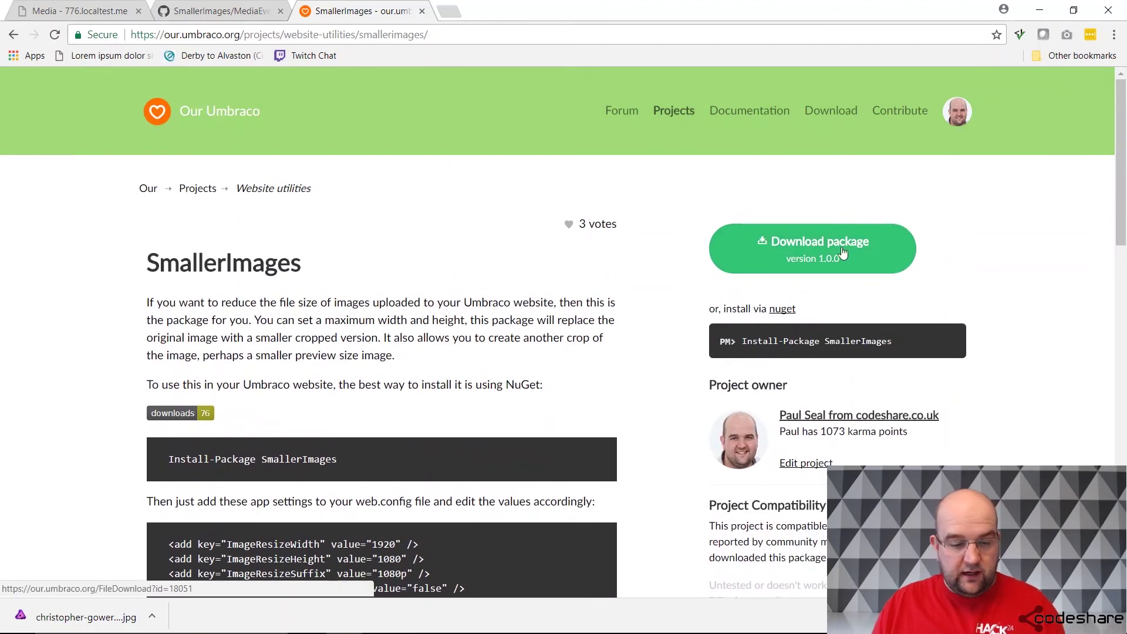
Download the SmallerImages package zip and review its ImageResize web.config settings
left_click(849, 253)
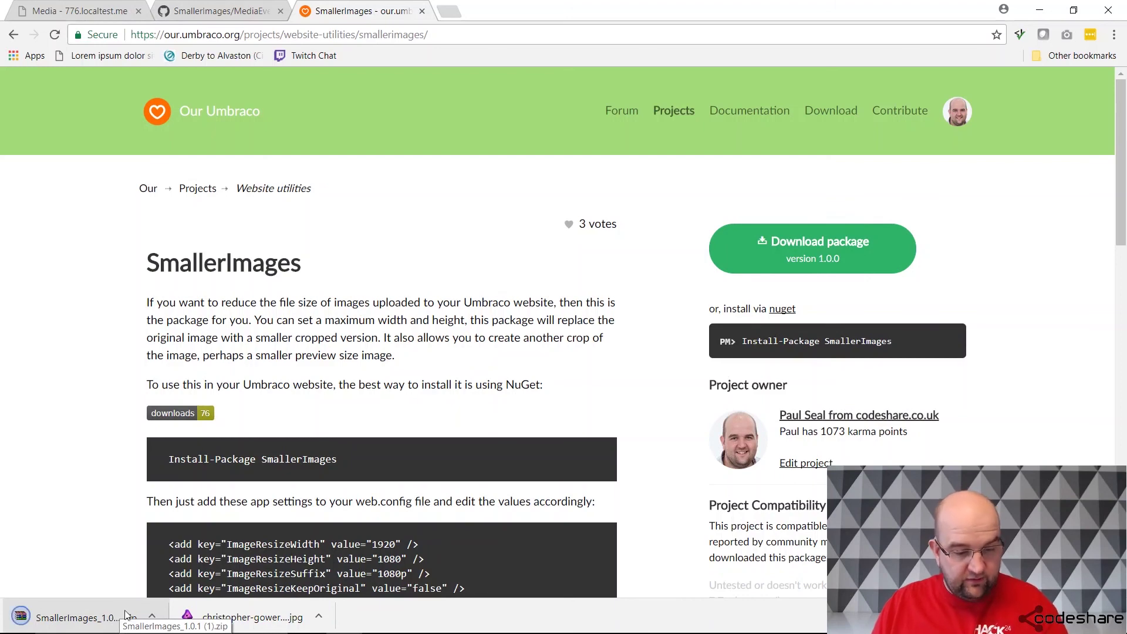
scroll(516, 488, "down", 15)
scroll(524, 489, "up", 1)
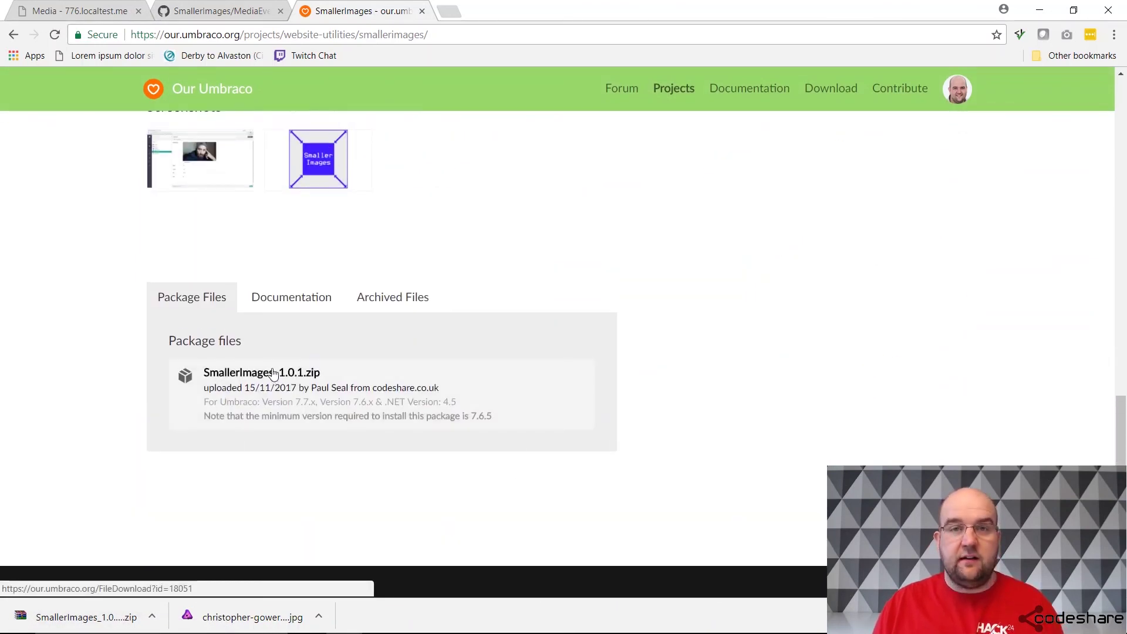
scroll(583, 378, "up", 15)
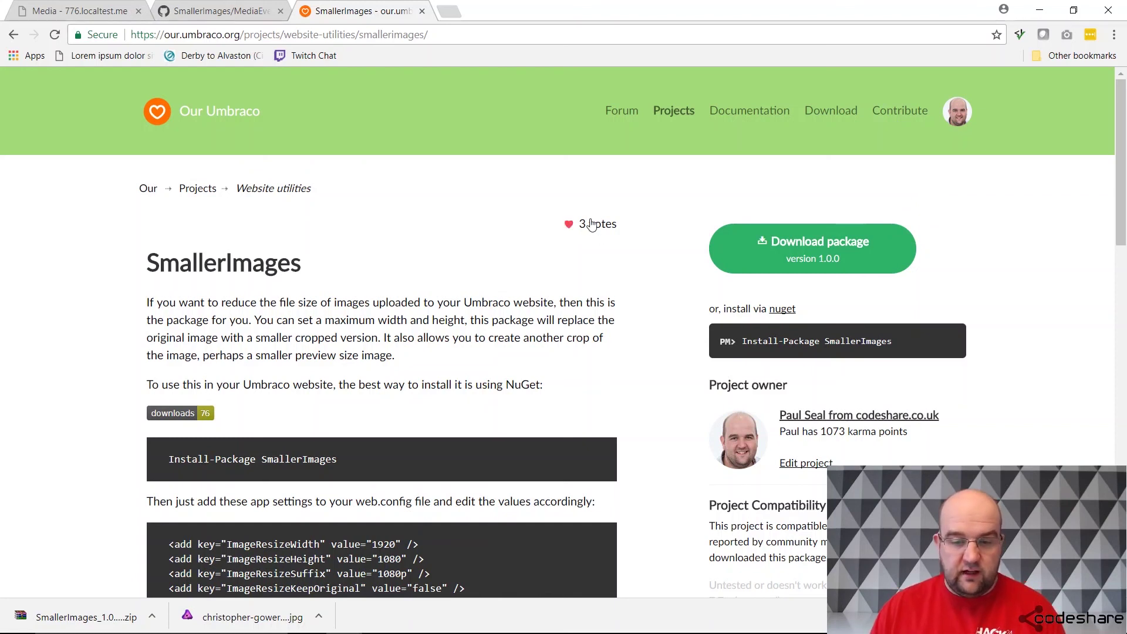
scroll(824, 352, "down", 1)
scroll(993, 416, "down", 7)
scroll(992, 416, "up", 4)
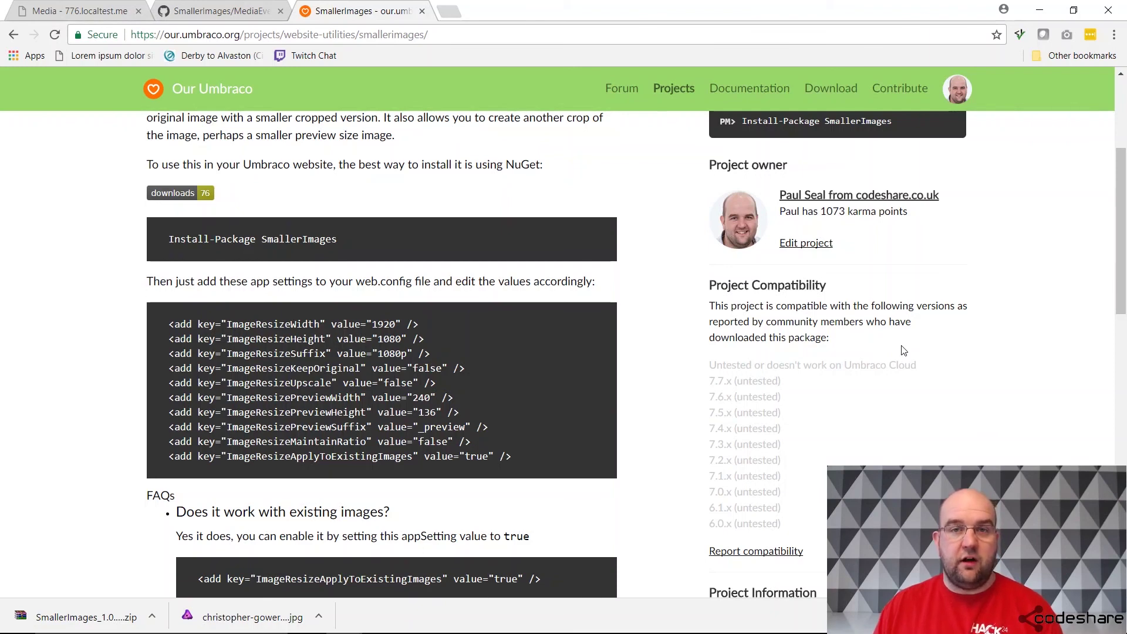
Return to the GitHub tab showing SmallerImages' MediaEventHandler.cs
left_click(216, 11)
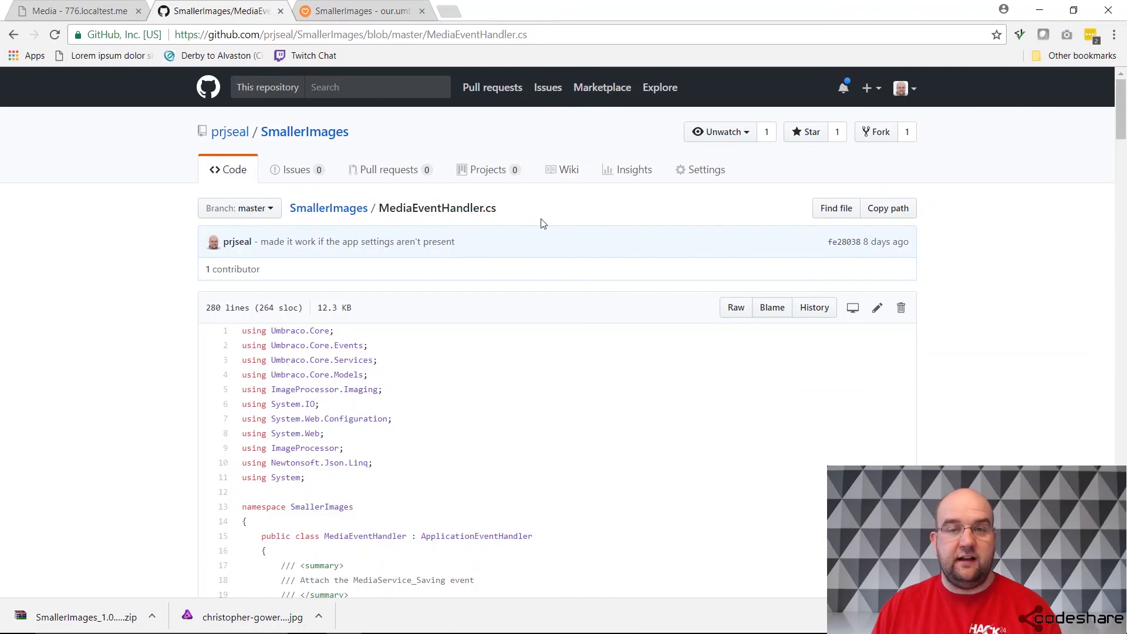